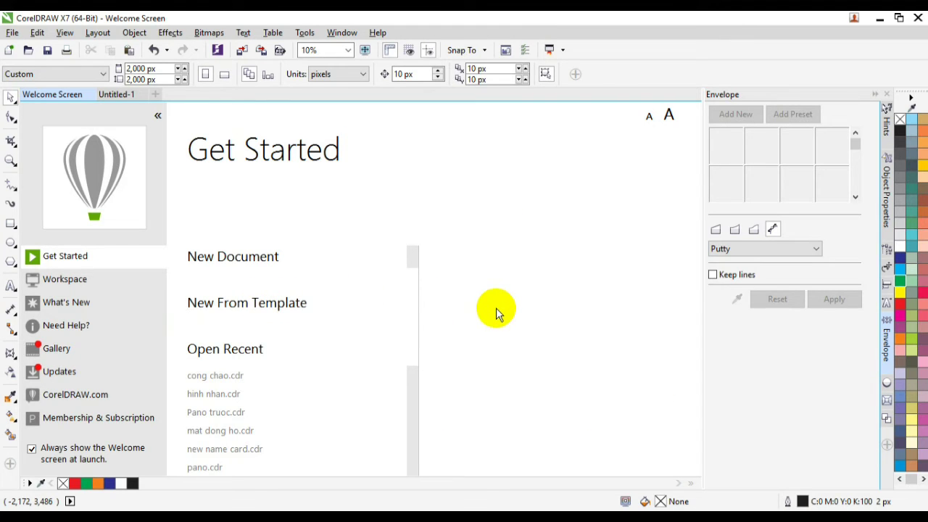
# Step: In the Untitled-1 document, add the artistic text "Tự học Corel" on the page and enlarge it to about 1,574 px wide
pyautogui.click(119, 95)
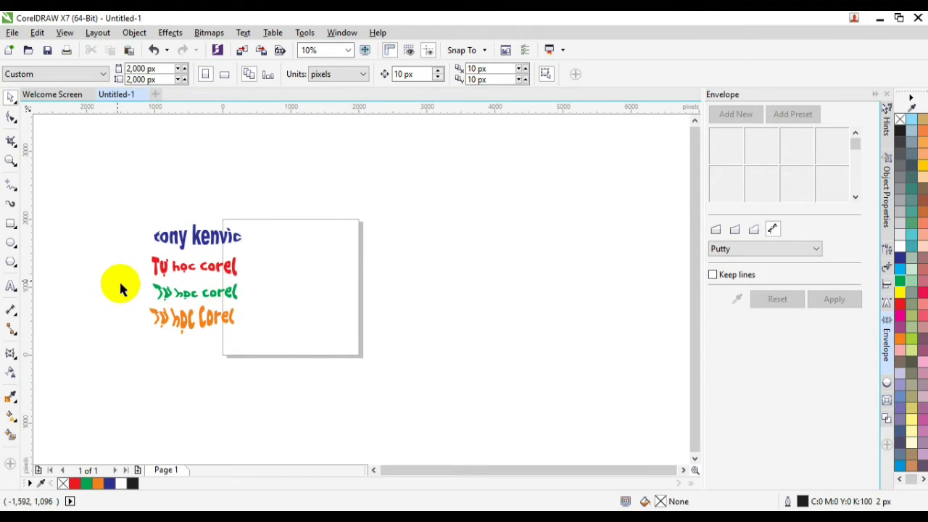
pyautogui.scroll(2, 121, 288)
pyautogui.moveTo(491, 477); pyautogui.dragTo(489, 475)
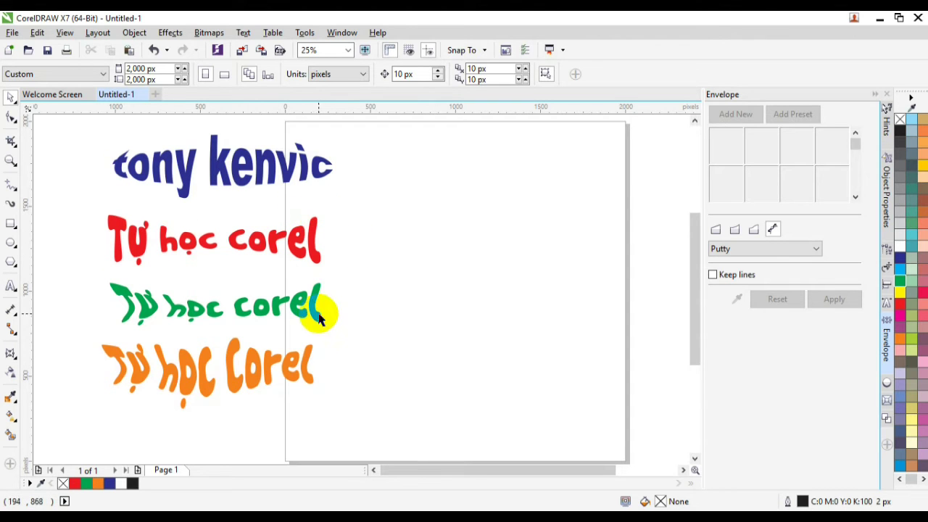
pyautogui.moveTo(384, 468)
pyautogui.mouseDown()
pyautogui.moveTo(393, 467)
pyautogui.moveTo(383, 468)
pyautogui.mouseUp()
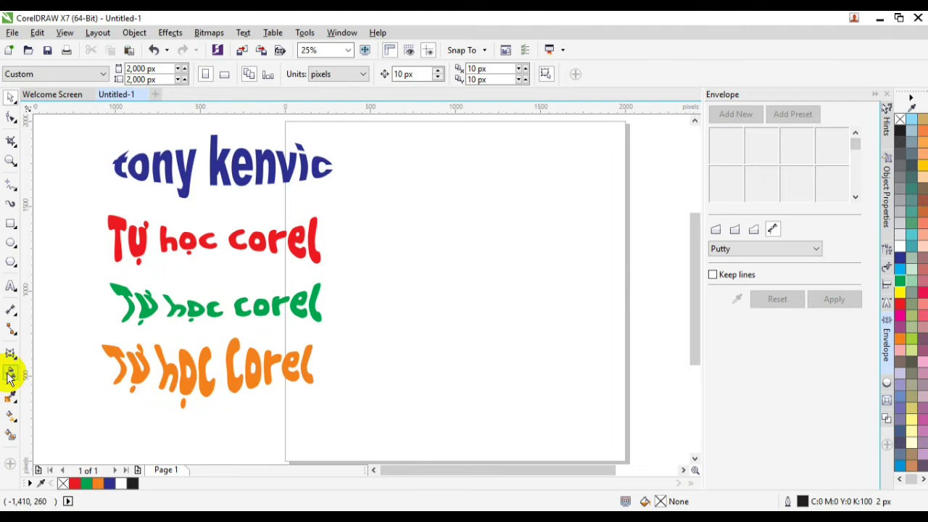
pyautogui.click(10, 287)
pyautogui.click(386, 229)
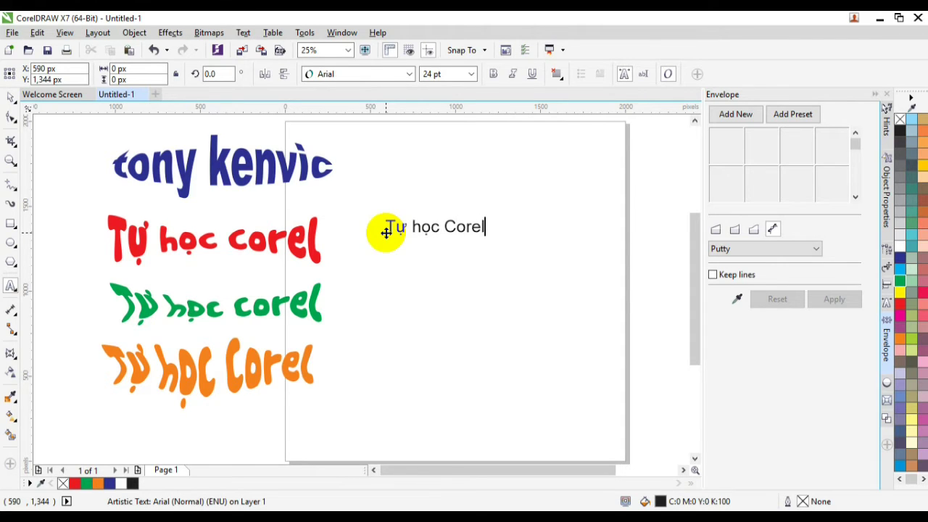
pyautogui.click(11, 95)
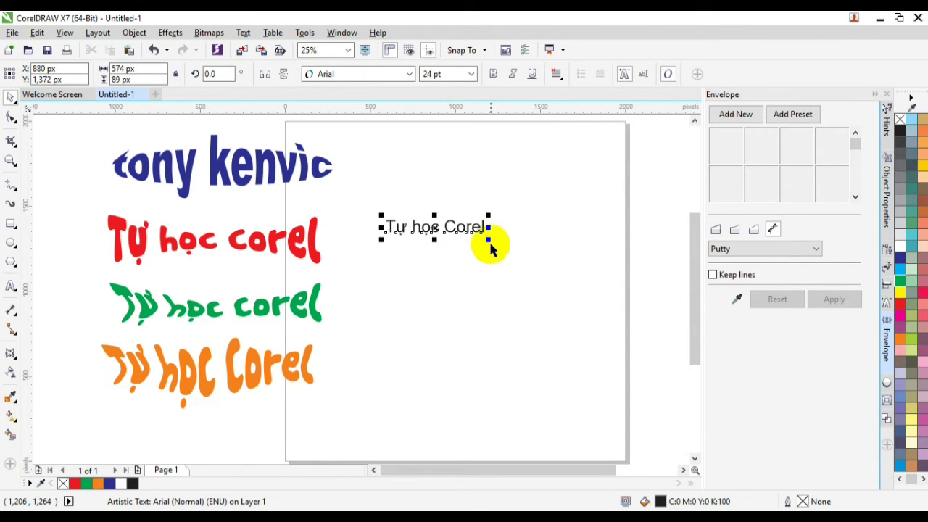
pyautogui.moveTo(490, 247); pyautogui.dragTo(630, 331)
# Step: Set the new text's font to UTM Kabel KT and fill it with red
pyautogui.click(408, 74)
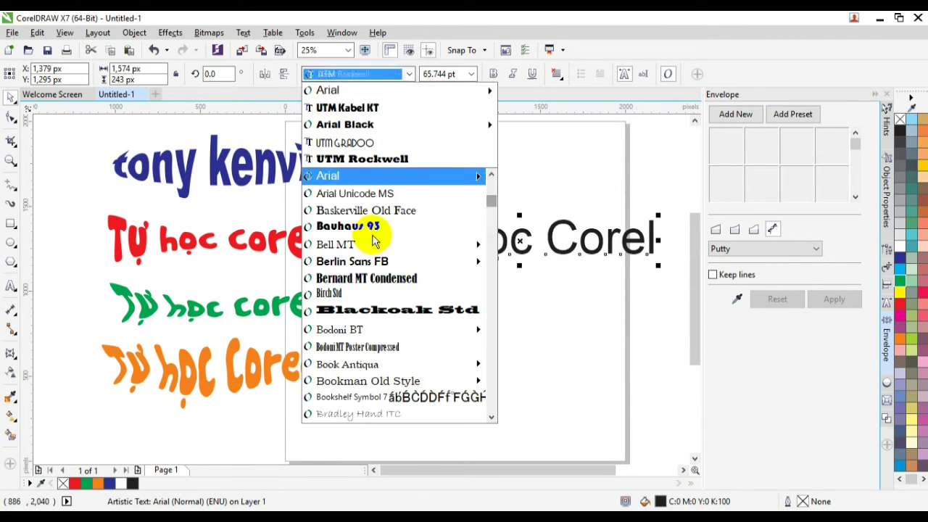
pyautogui.click(347, 107)
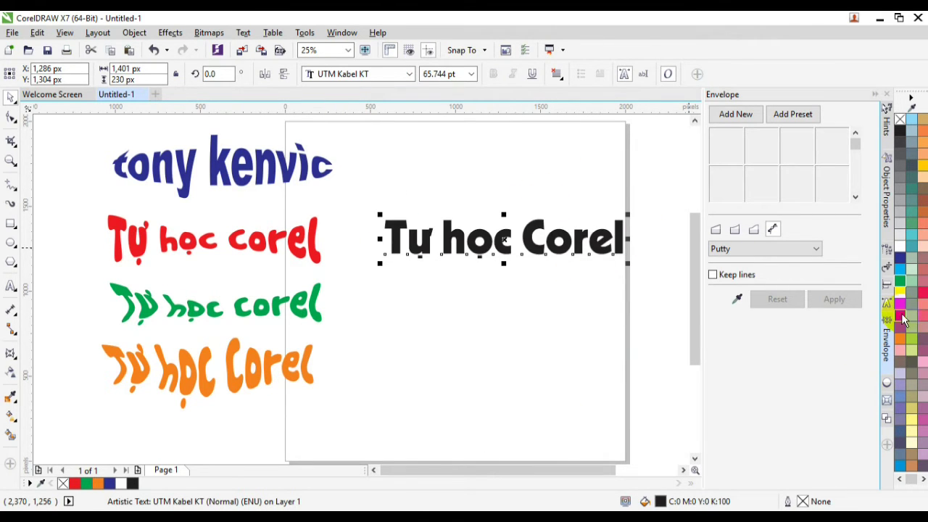
pyautogui.click(899, 304)
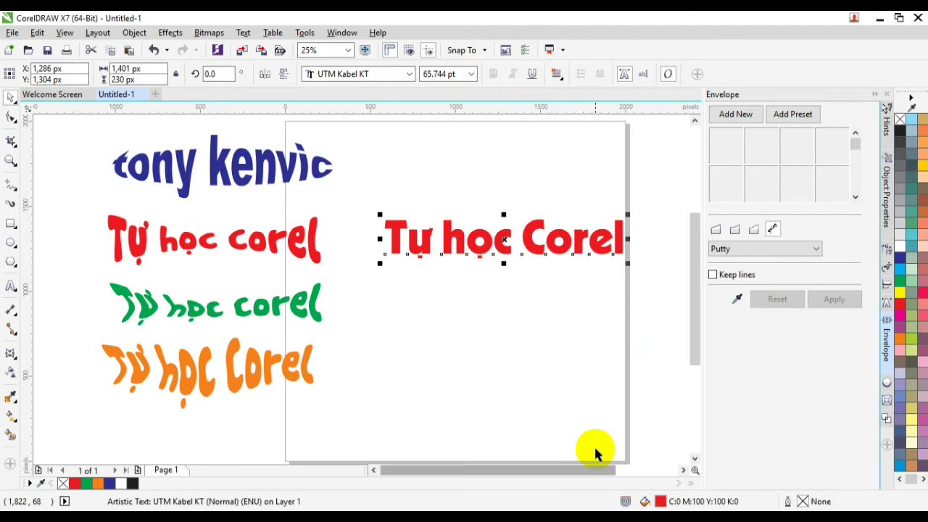
# Step: Apply an Envelope to the red text, pull its lower-left corner down and arch the lower edge up towards the middle node
pyautogui.moveTo(590, 470); pyautogui.dragTo(632, 470)
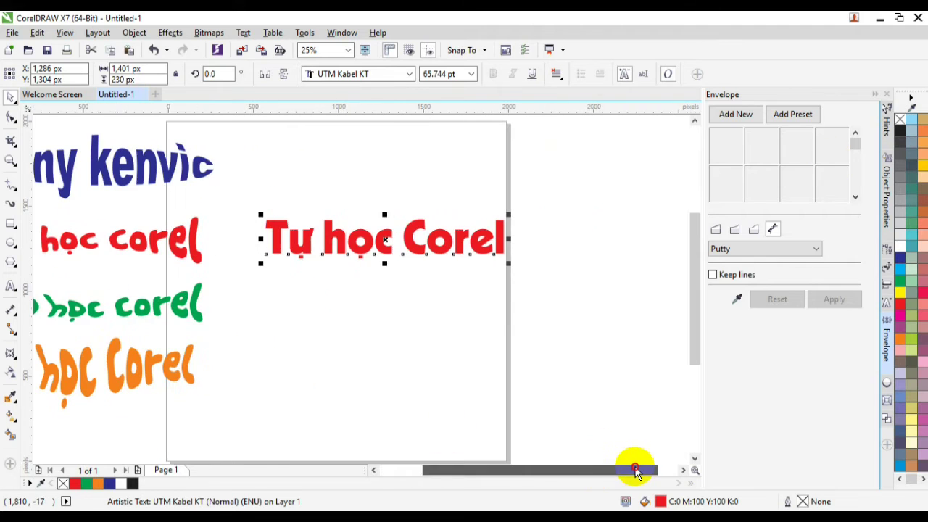
pyautogui.click(10, 356)
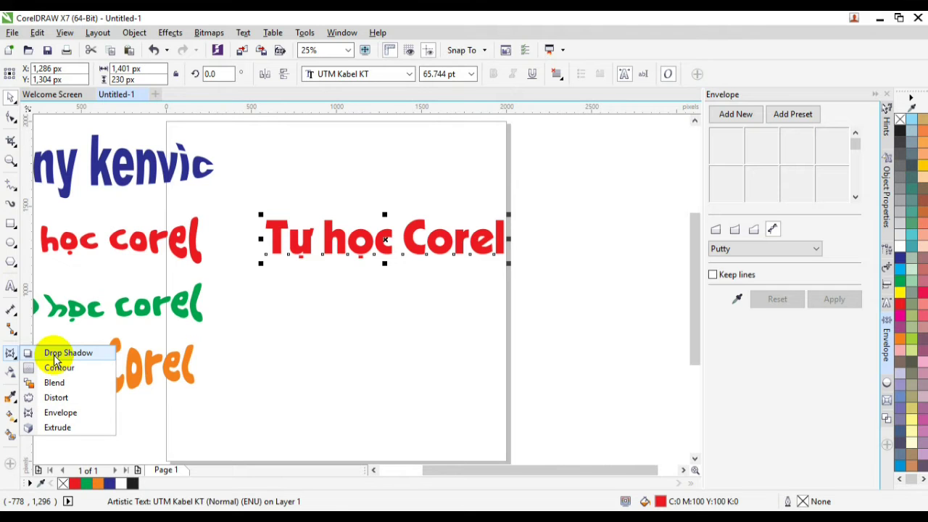
pyautogui.click(60, 412)
pyautogui.scroll(1, 550, 254)
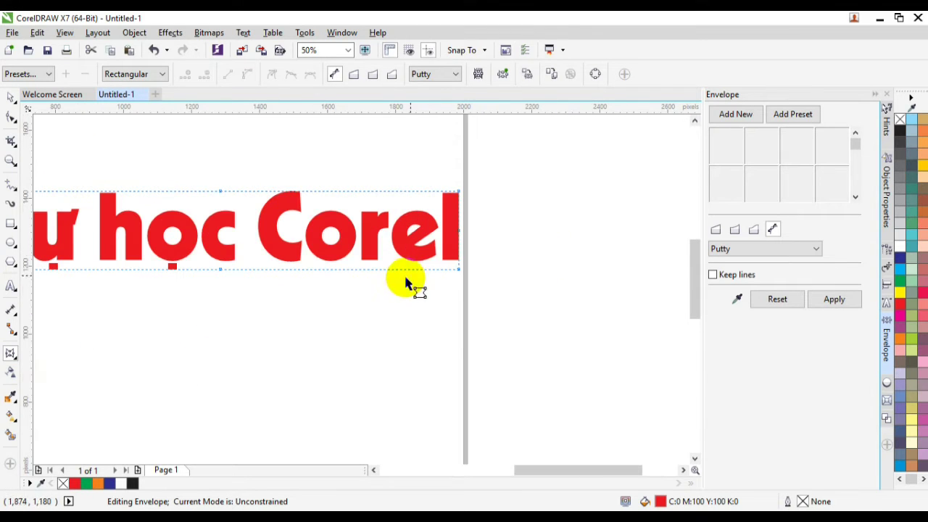
pyautogui.moveTo(561, 471); pyautogui.dragTo(536, 475)
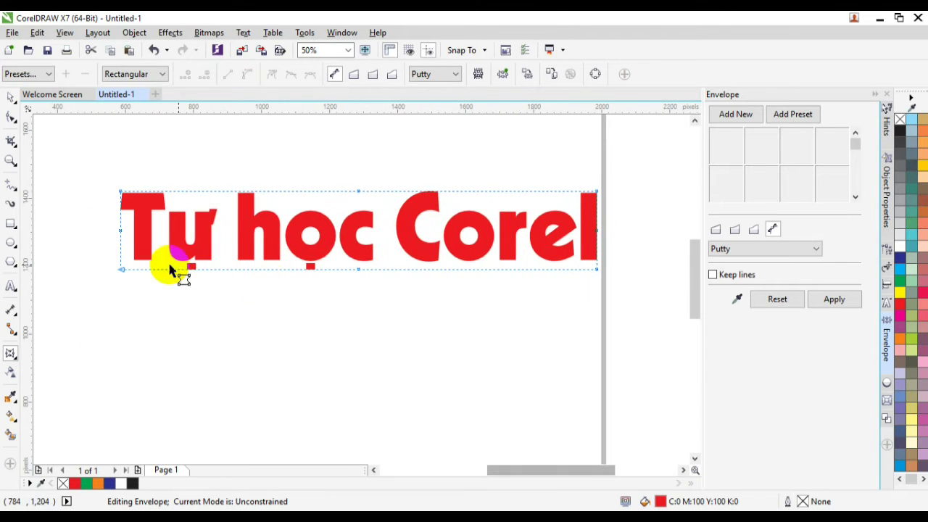
pyautogui.moveTo(121, 269); pyautogui.dragTo(121, 327)
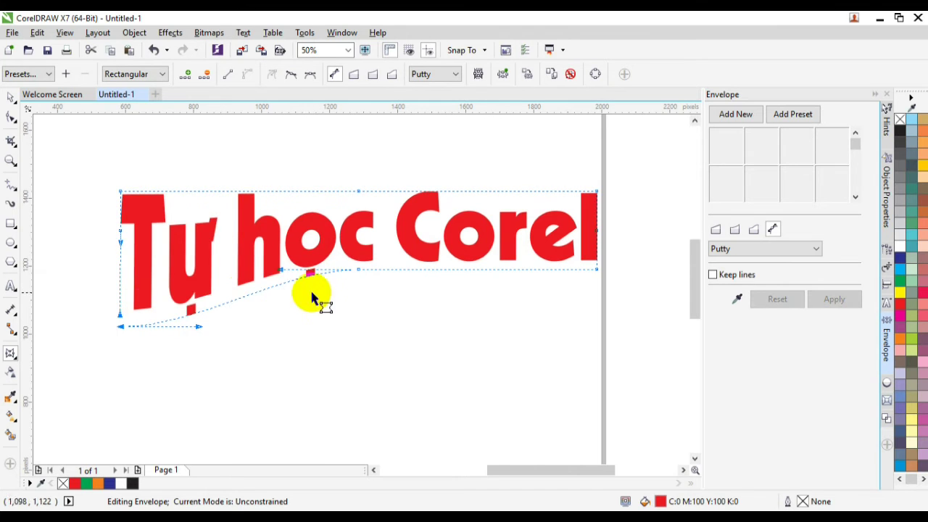
pyautogui.moveTo(200, 330); pyautogui.dragTo(213, 280)
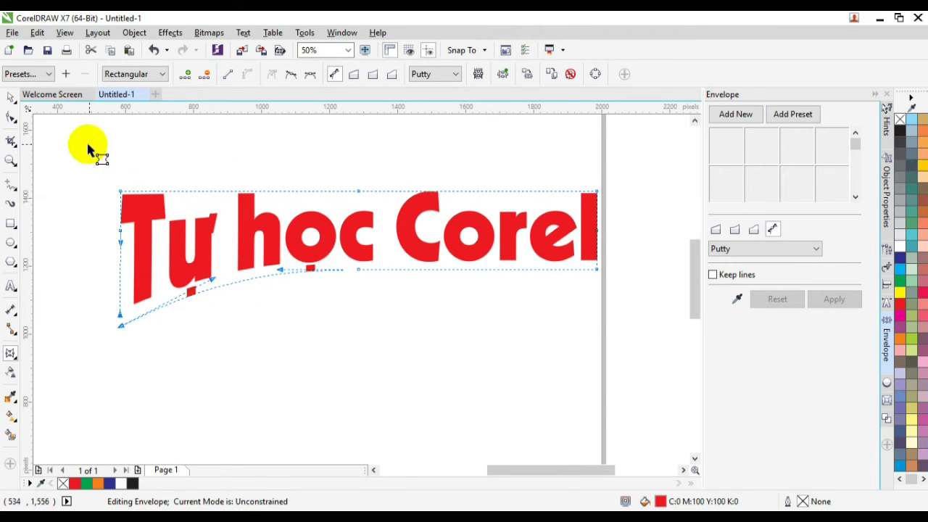
pyautogui.moveTo(361, 269); pyautogui.dragTo(382, 266)
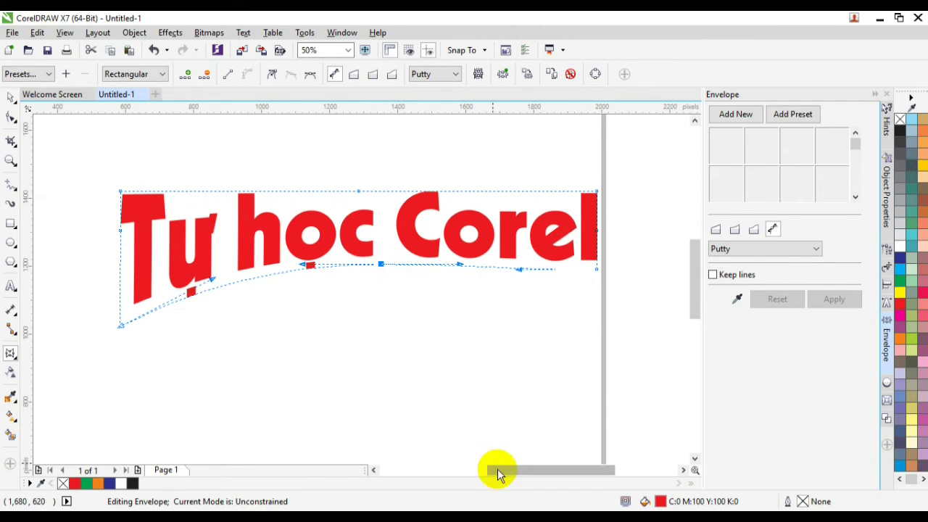
# Step: Pull the envelope's lower-right corner down and lower the middle node of its upper edge
pyautogui.moveTo(498, 470); pyautogui.dragTo(508, 421)
pyautogui.moveTo(531, 270); pyautogui.dragTo(532, 315)
pyautogui.moveTo(302, 194); pyautogui.dragTo(303, 217)
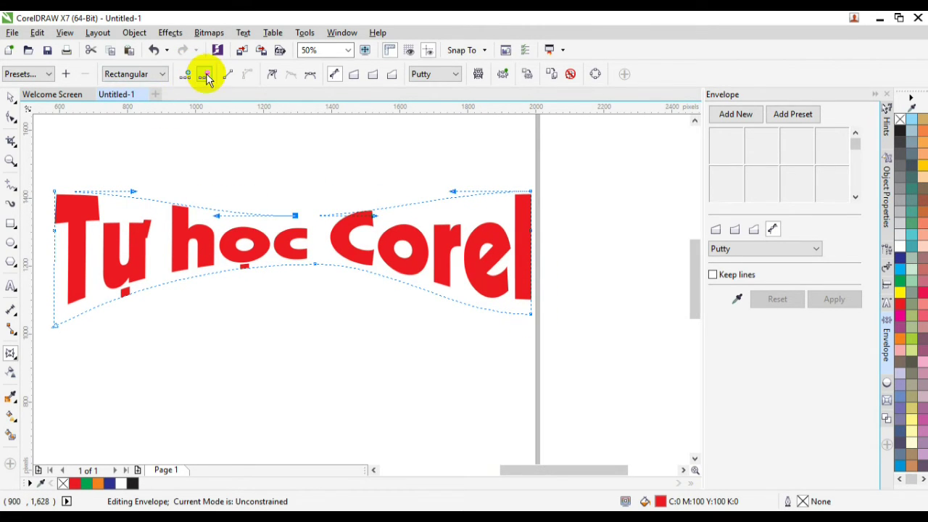
# Step: Raise the envelope's upper-right corner slightly and bend the corner handles so both long edges curve smoothly inward
pyautogui.moveTo(532, 191); pyautogui.dragTo(534, 174)
pyautogui.moveTo(456, 174); pyautogui.dragTo(462, 212)
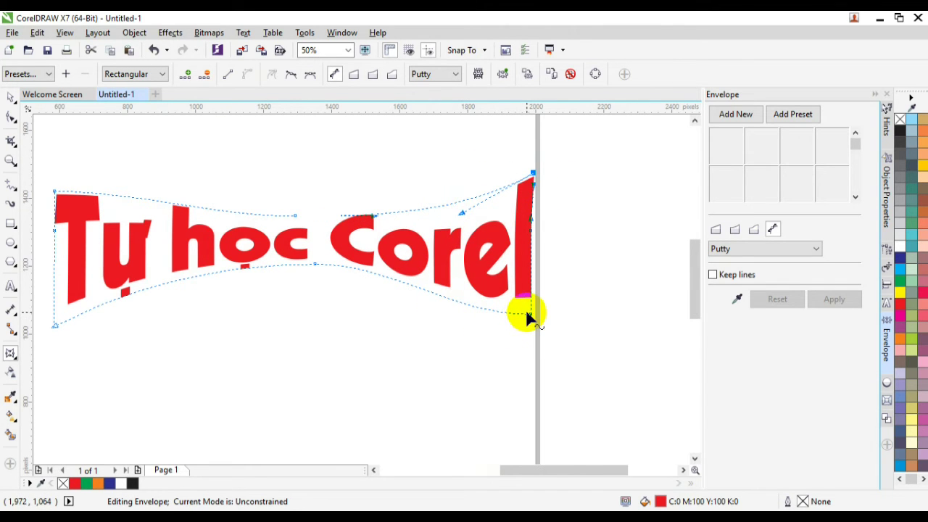
pyautogui.moveTo(453, 316); pyautogui.dragTo(460, 277)
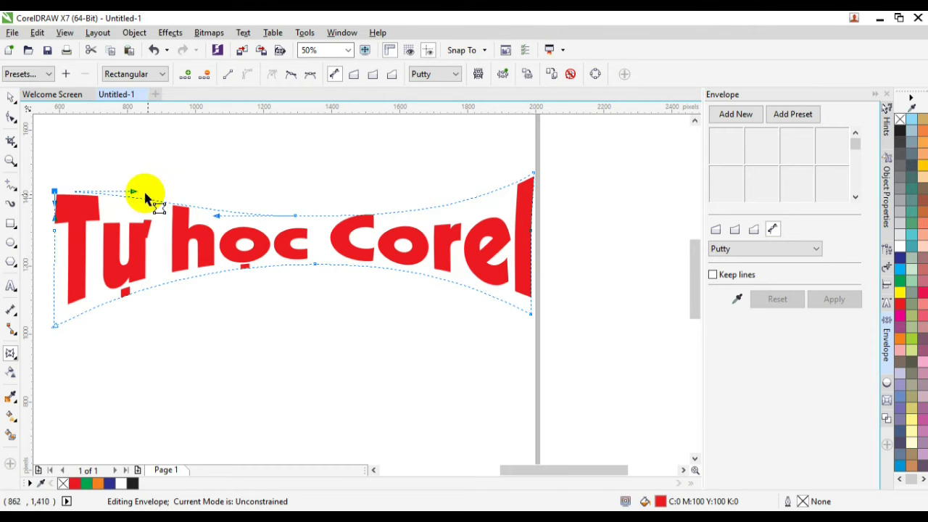
pyautogui.moveTo(134, 191); pyautogui.dragTo(132, 216)
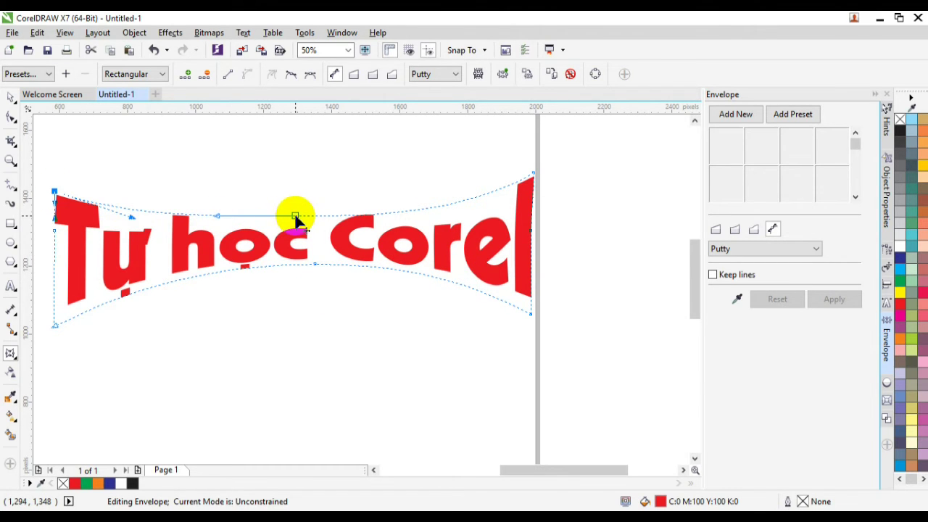
pyautogui.moveTo(297, 220); pyautogui.dragTo(297, 214)
# Step: Move the warped text up near the top of the page and deselect it
pyautogui.scroll(-2, 298, 224)
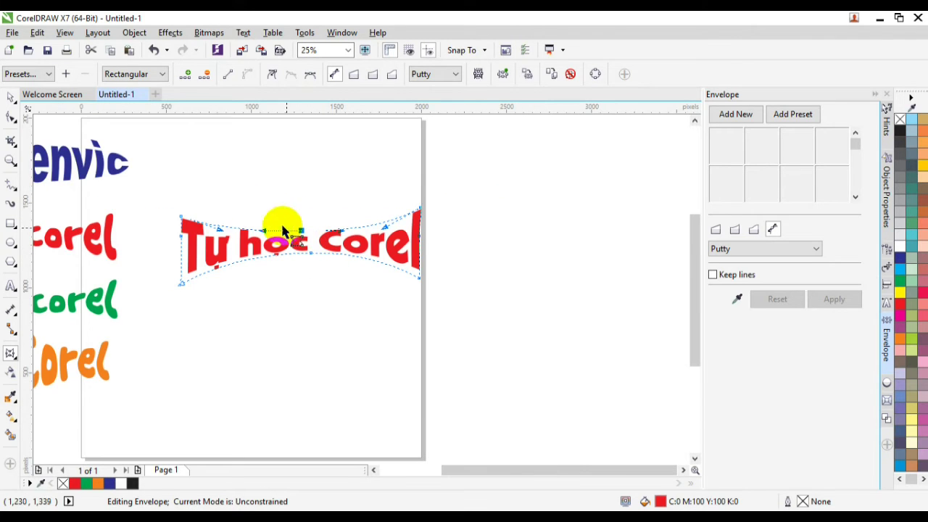
pyautogui.click(10, 101)
pyautogui.moveTo(322, 243); pyautogui.dragTo(330, 170)
pyautogui.scroll(-3, 297, 190)
pyautogui.scroll(3, 336, 207)
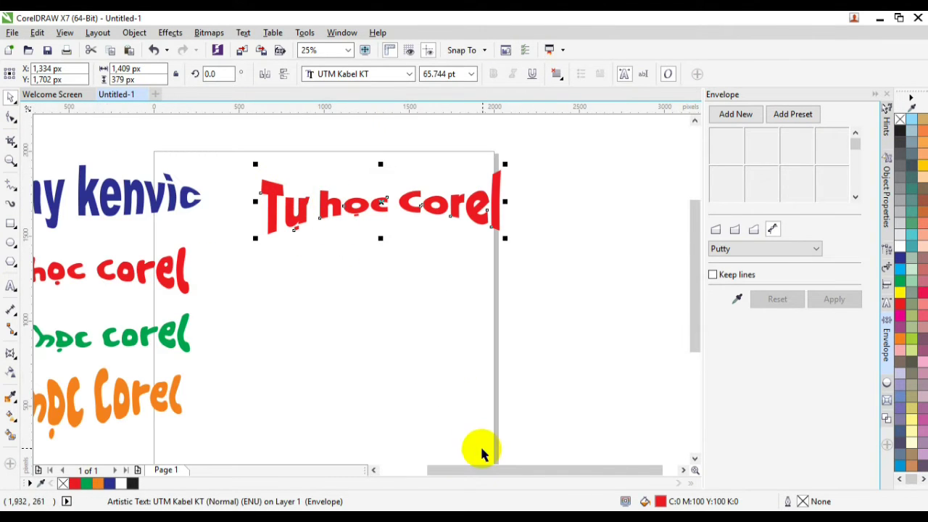
pyautogui.moveTo(470, 471); pyautogui.dragTo(442, 472)
pyautogui.click(443, 377)
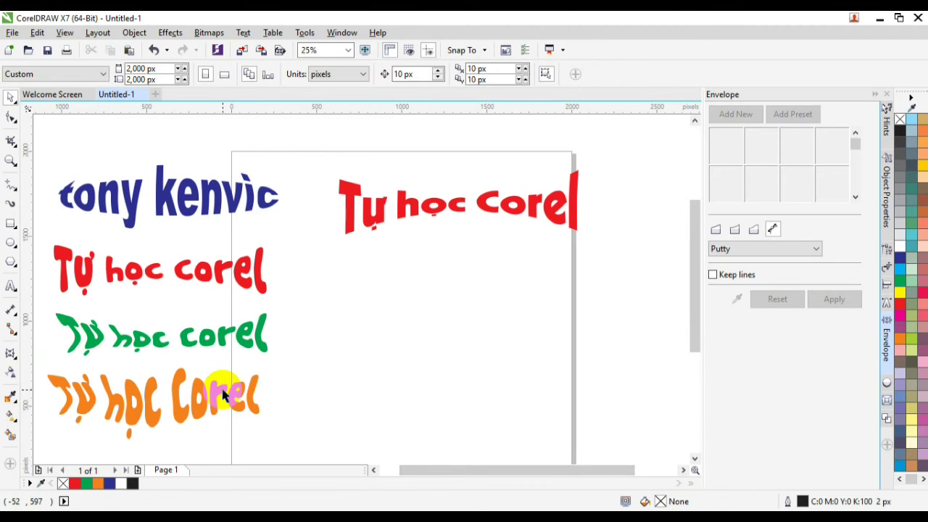
# Step: Try to stretch the envelope's right edge outward from its middle node, and undo the distortion
pyautogui.click(458, 209)
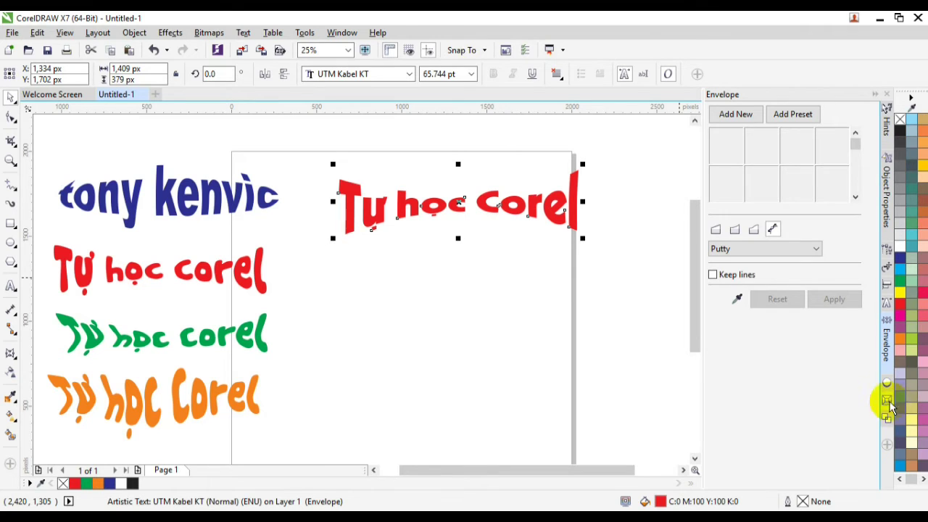
pyautogui.click(11, 119)
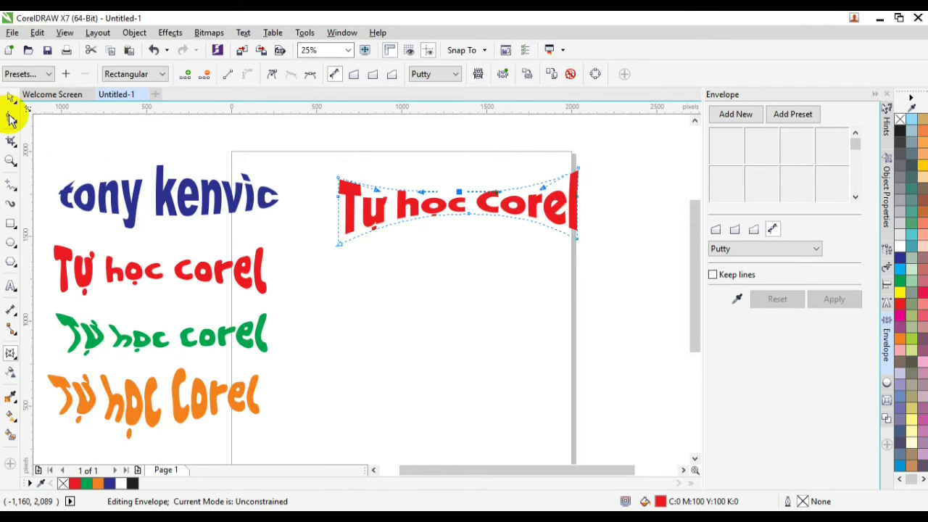
pyautogui.moveTo(578, 203); pyautogui.dragTo(632, 205)
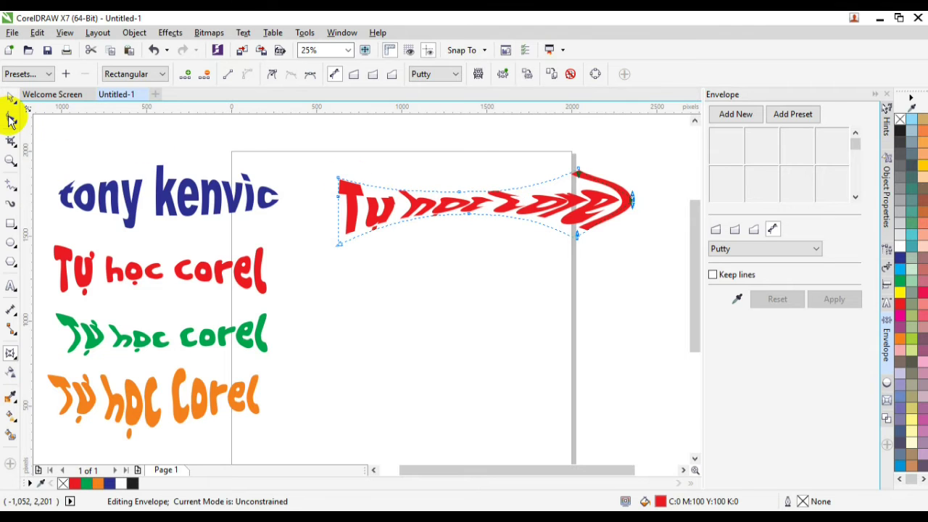
pyautogui.hotkey('ctrl', 'z')
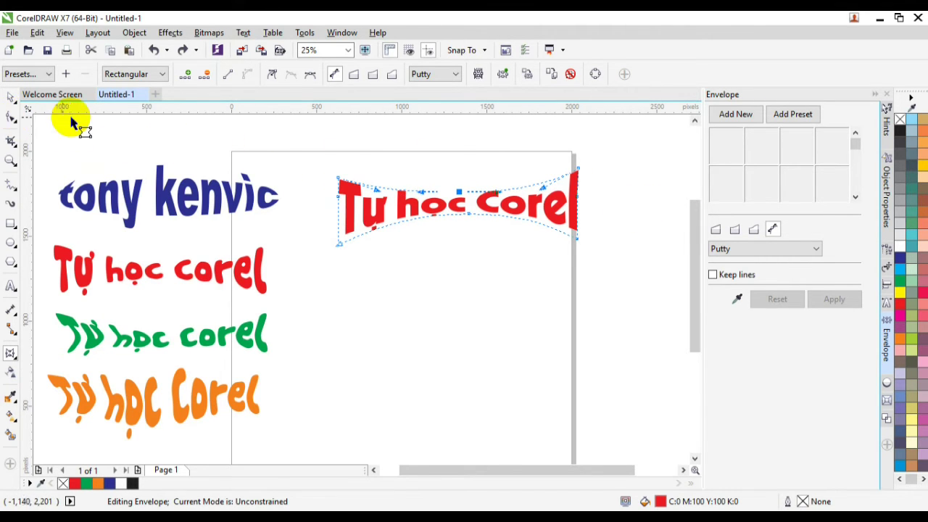
pyautogui.click(10, 97)
pyautogui.click(482, 319)
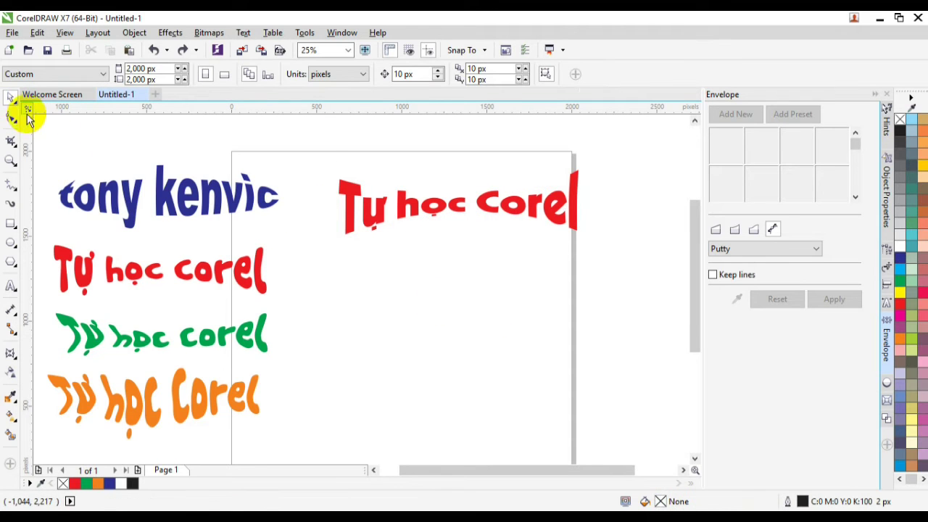
pyautogui.click(573, 207)
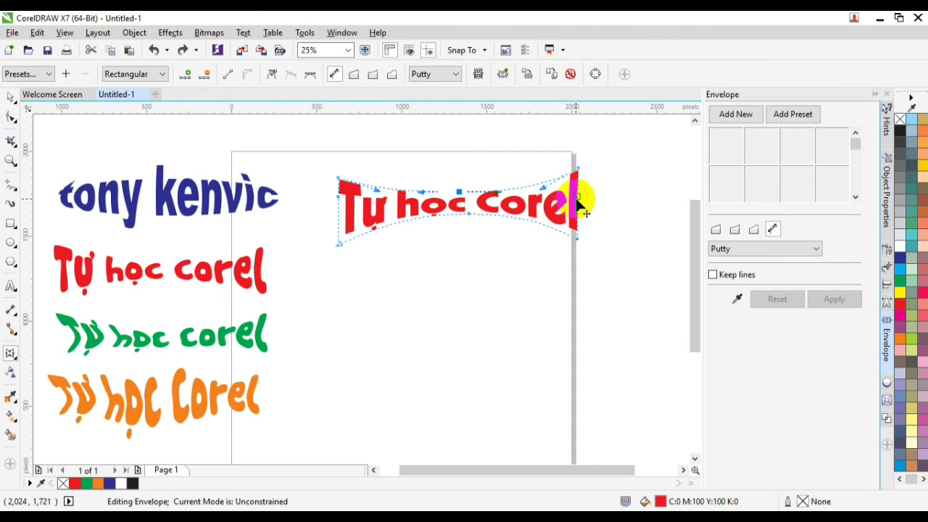
pyautogui.click(11, 98)
pyautogui.click(511, 269)
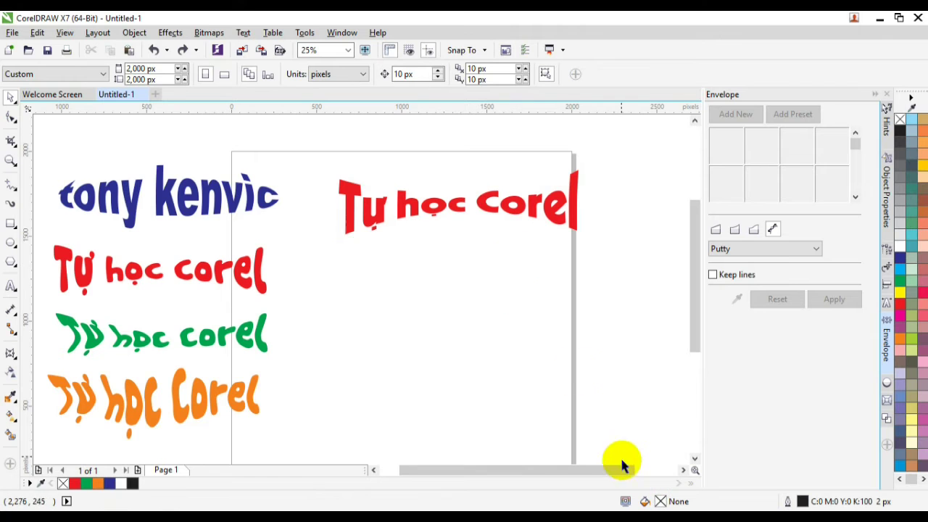
# Step: Change the wording of the enveloped red text to "Tự học CorelDraw" and deselect it
pyautogui.moveTo(615, 472); pyautogui.dragTo(620, 471)
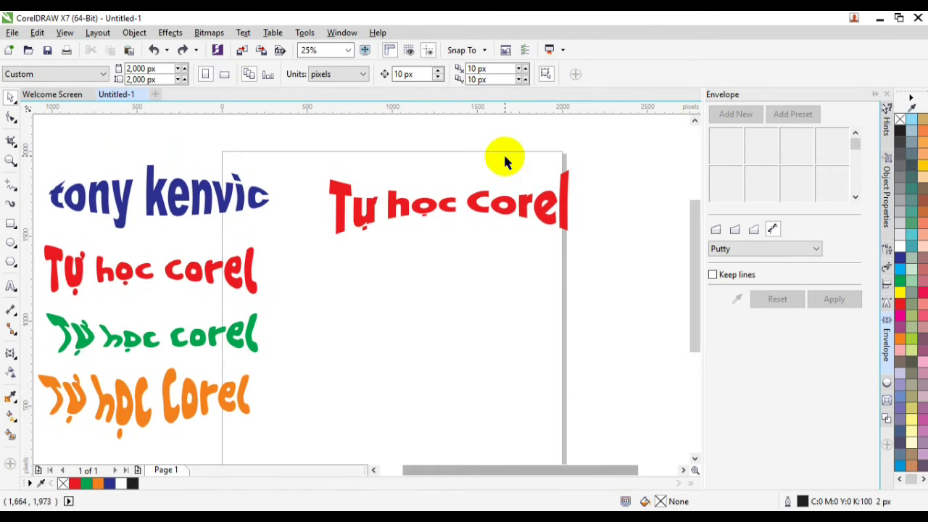
pyautogui.click(512, 208)
pyautogui.click(513, 208)
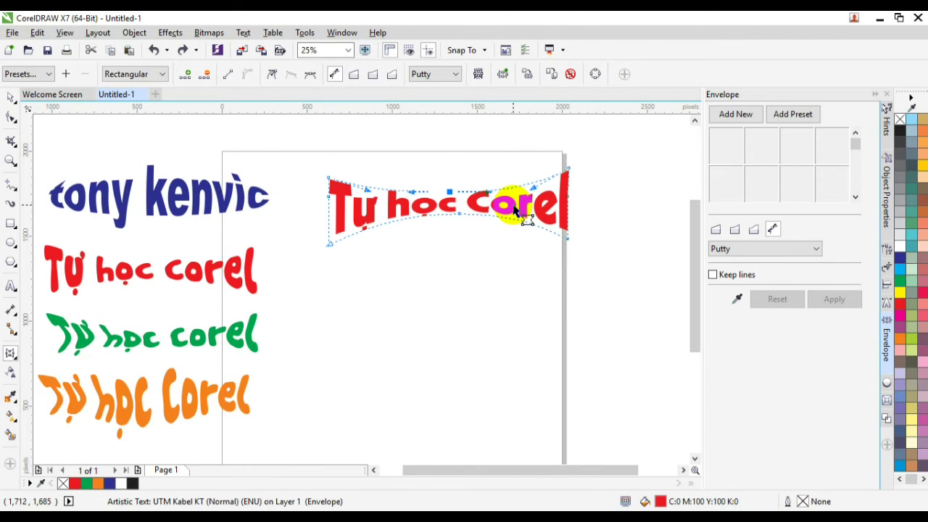
pyautogui.click(11, 287)
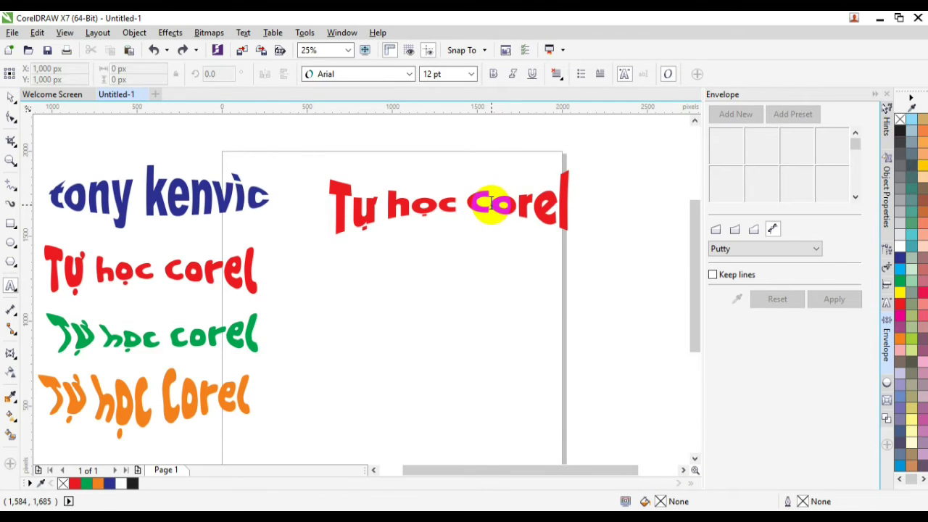
pyautogui.click(491, 204)
pyautogui.moveTo(428, 106); pyautogui.dragTo(467, 124)
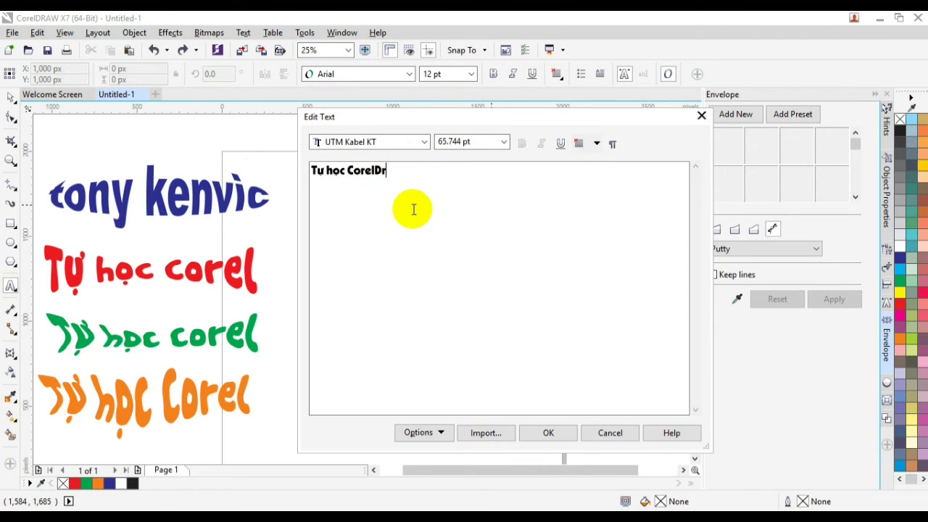
pyautogui.click(549, 435)
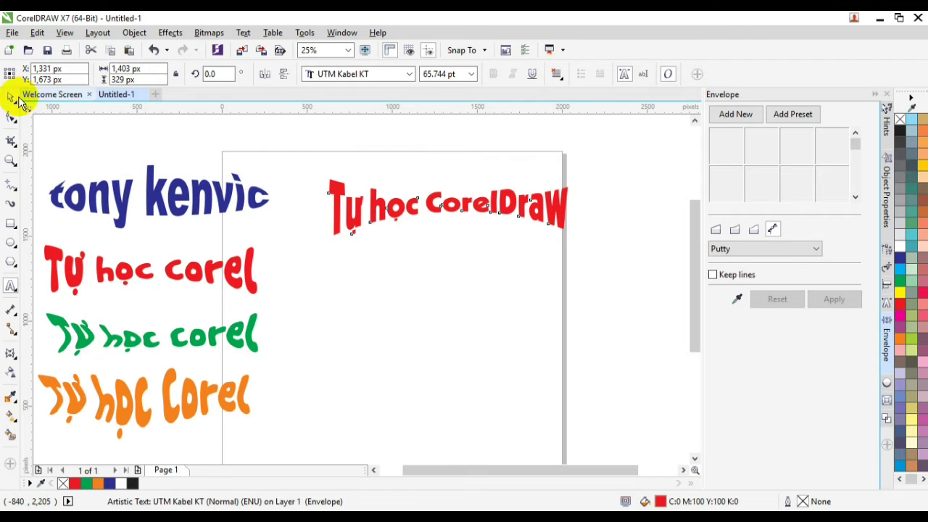
pyautogui.click(518, 445)
pyautogui.moveTo(514, 470); pyautogui.dragTo(506, 468)
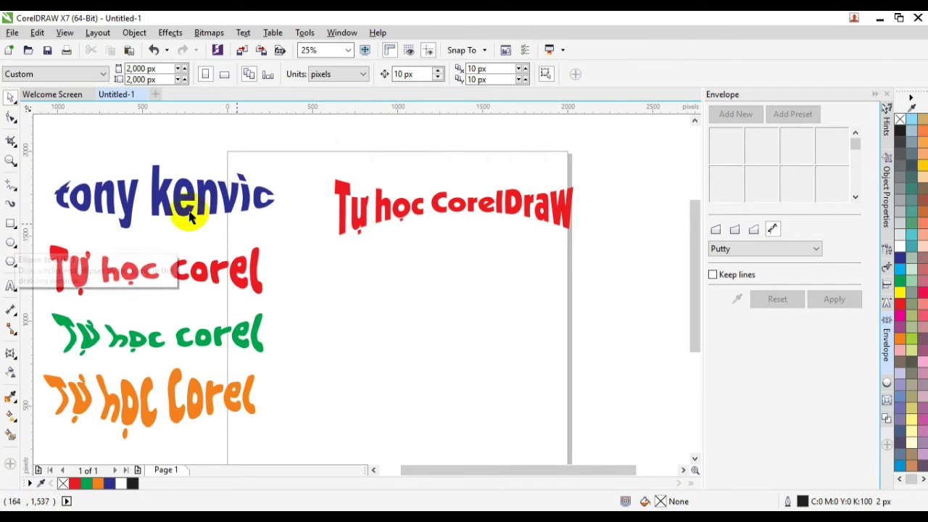
# Step: Draw a wide, flat ellipse about 1,724 px by 296 px in the lower part of the page, extending past its right edge
pyautogui.click(10, 244)
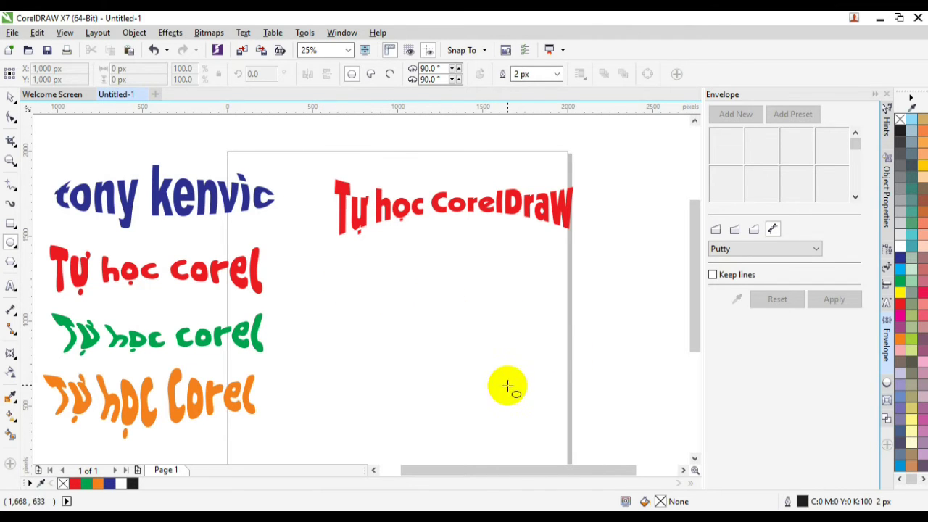
pyautogui.moveTo(538, 471); pyautogui.dragTo(565, 473)
pyautogui.moveTo(698, 324); pyautogui.dragTo(700, 333)
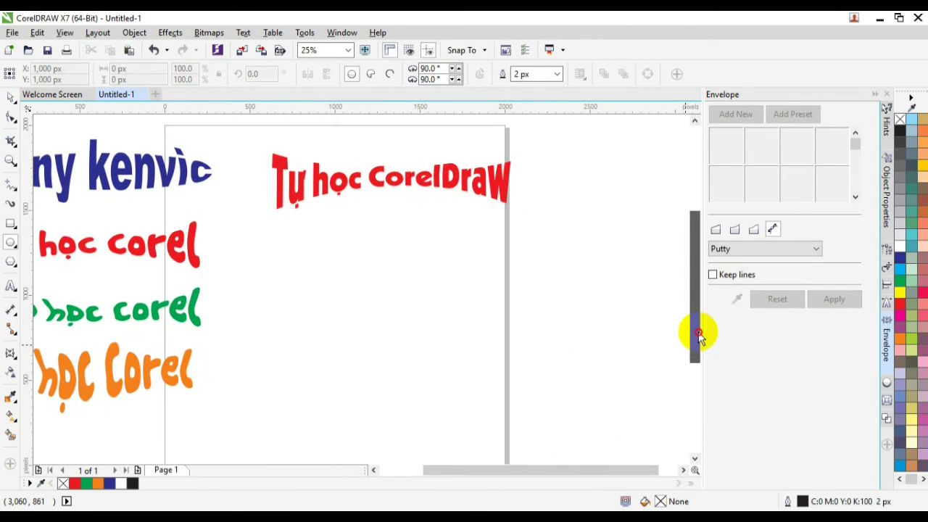
pyautogui.moveTo(275, 313)
pyautogui.mouseDown()
pyautogui.moveTo(281, 324)
pyautogui.moveTo(576, 372)
pyautogui.mouseUp()
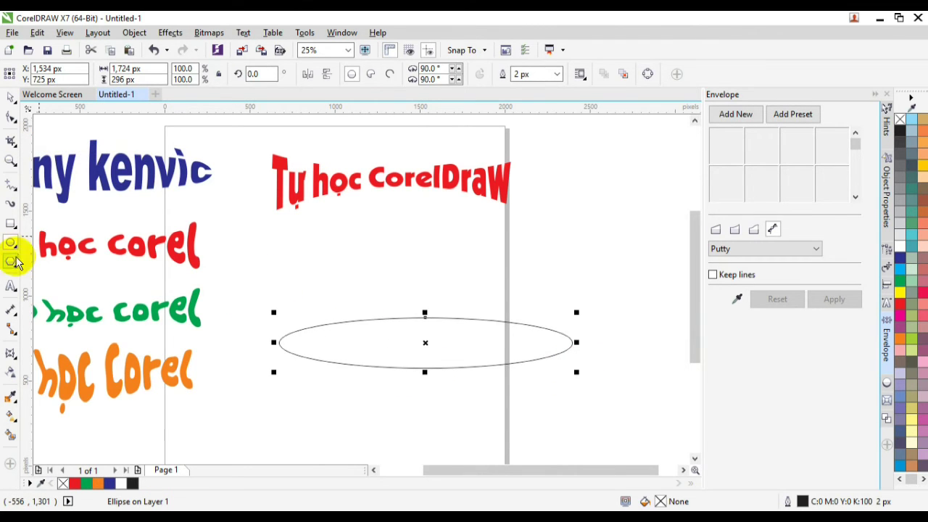
# Step: Add the artistic text "Thaitrien.com" above the ellipse and enlarge it to about 1,614 px wide, centring it over the ellipse
pyautogui.click(11, 286)
pyautogui.click(295, 274)
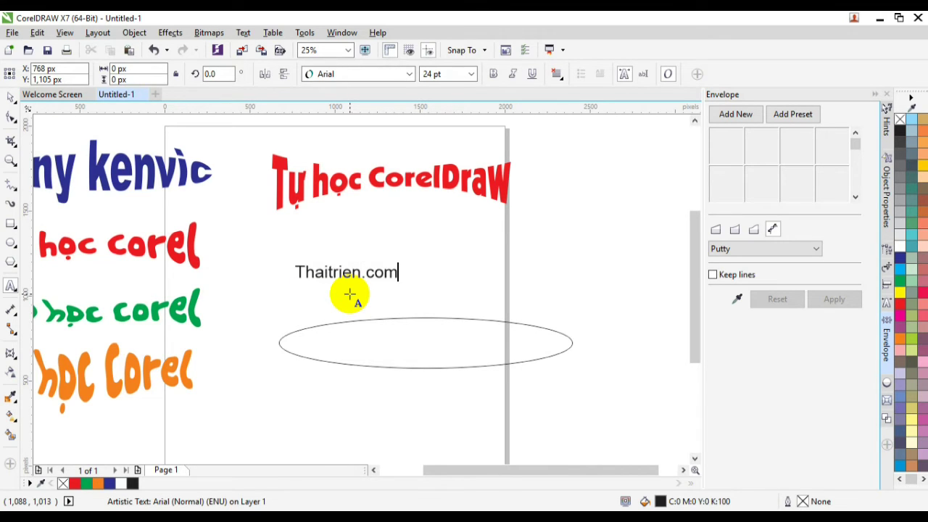
pyautogui.click(10, 100)
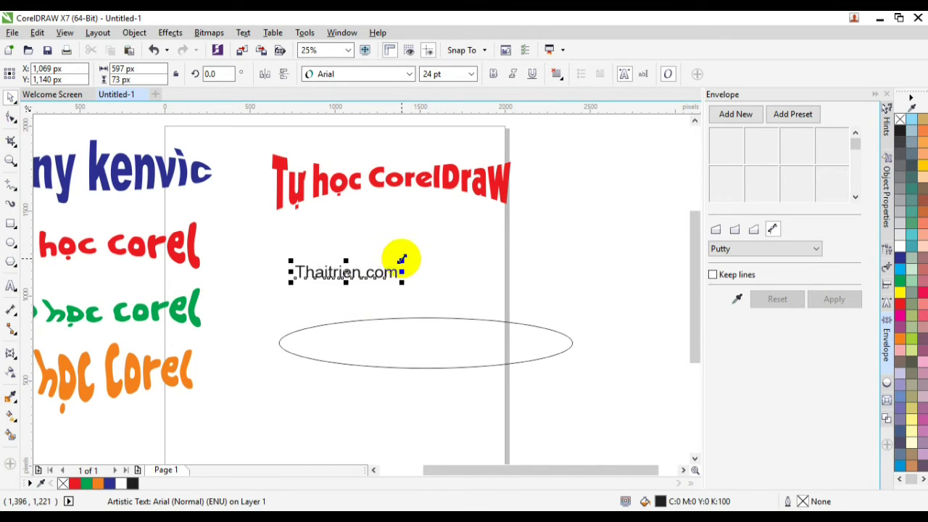
pyautogui.moveTo(402, 259); pyautogui.dragTo(573, 205)
pyautogui.moveTo(400, 246); pyautogui.dragTo(400, 258)
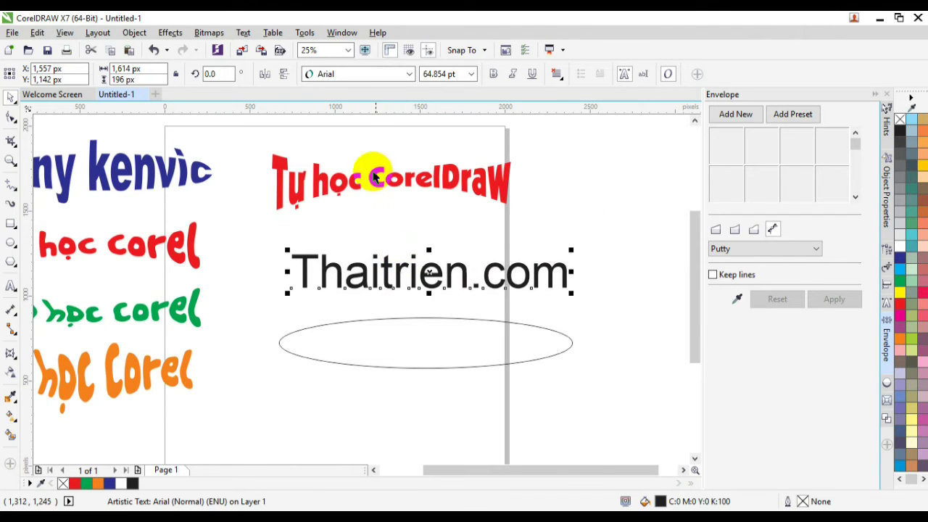
# Step: Set the "Thaitrien.com" text in the UTM Kabel KT font and fill it with green
pyautogui.click(362, 74)
pyautogui.click(338, 108)
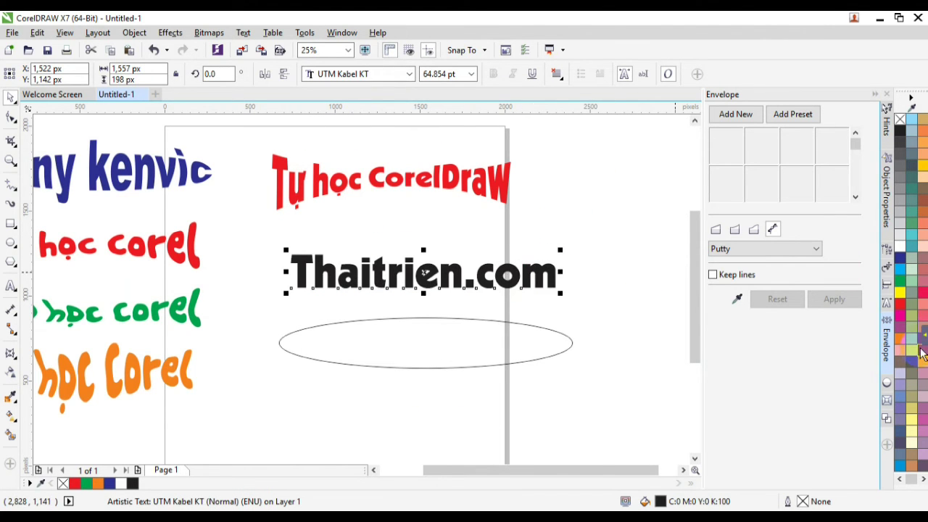
pyautogui.click(899, 282)
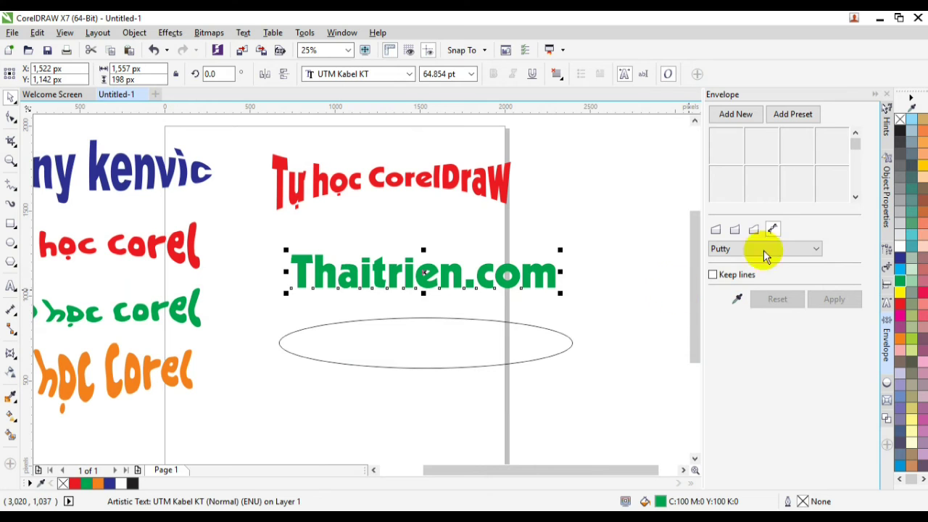
# Step: Apply an envelope to the green text using the ellipse as its shape, with the mapping mode set to Vertical
pyautogui.click(887, 445)
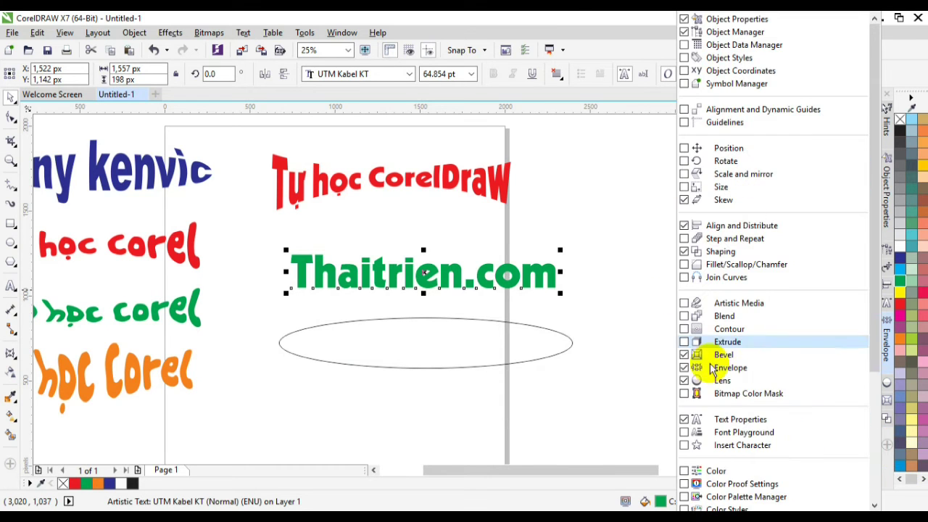
pyautogui.click(889, 475)
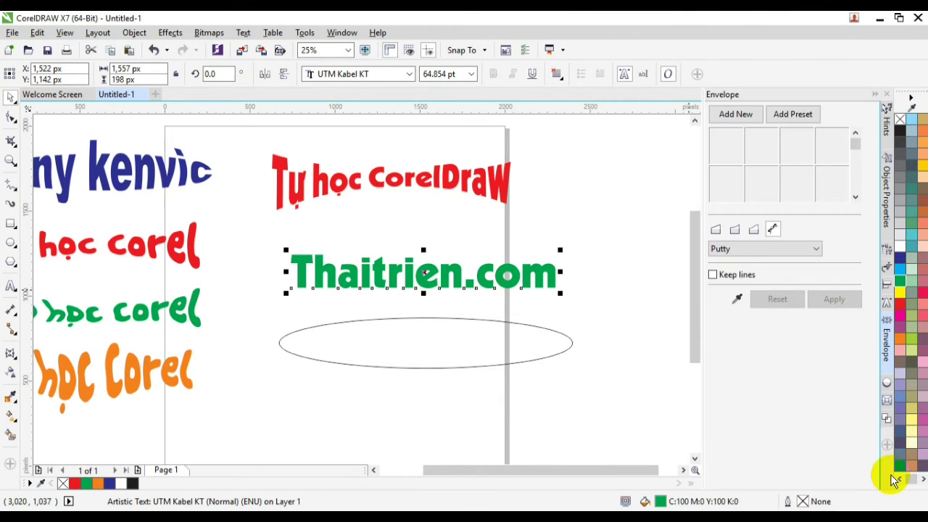
pyautogui.click(10, 356)
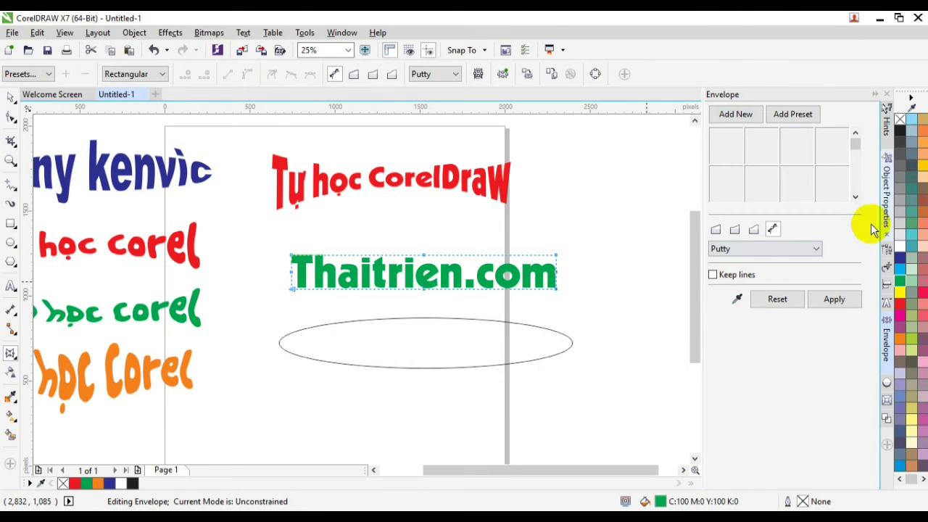
pyautogui.click(781, 250)
pyautogui.click(720, 291)
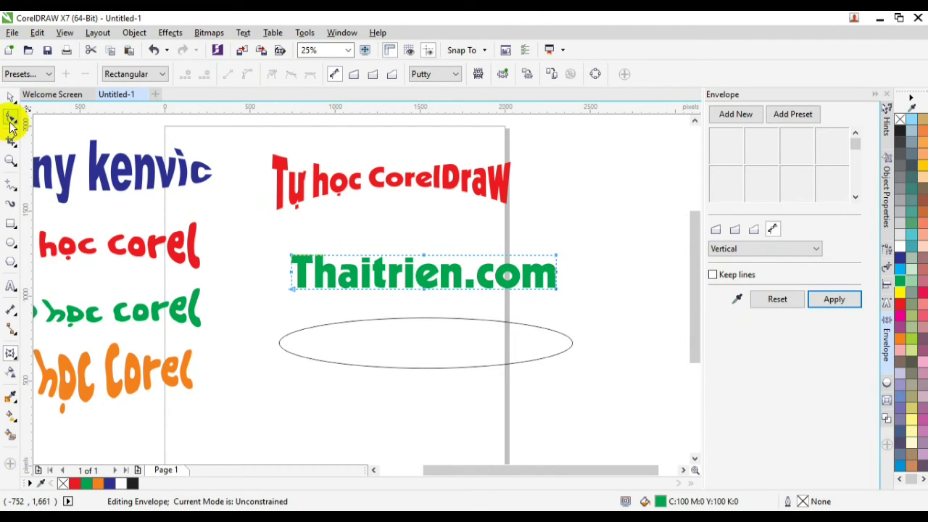
pyautogui.click(737, 299)
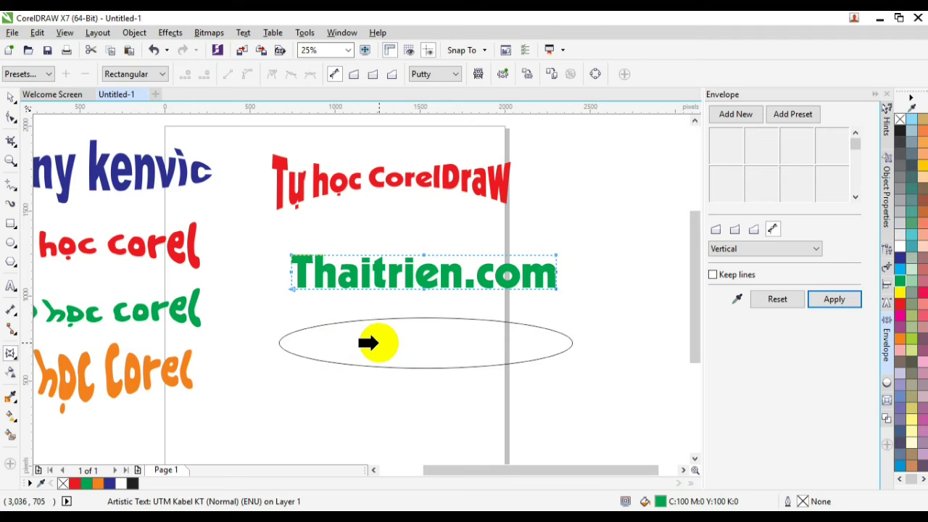
pyautogui.click(370, 345)
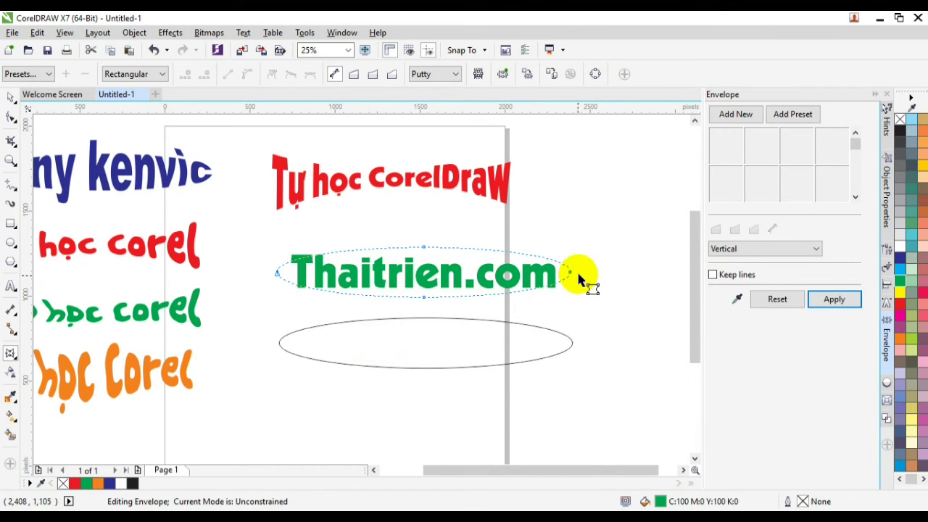
pyautogui.click(831, 301)
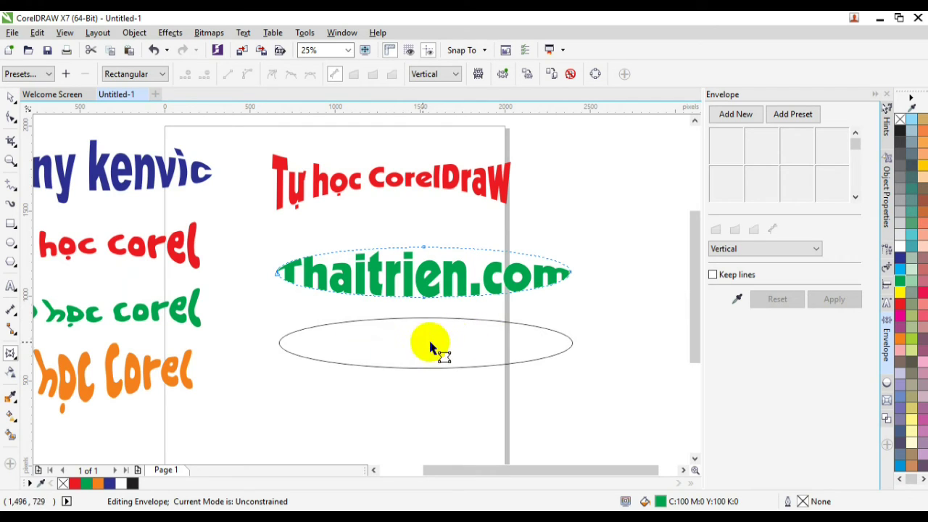
# Step: Try to reshape the green text's oval envelope by raising its top middle node slightly
pyautogui.click(11, 96)
pyautogui.click(573, 275)
pyautogui.click(566, 272)
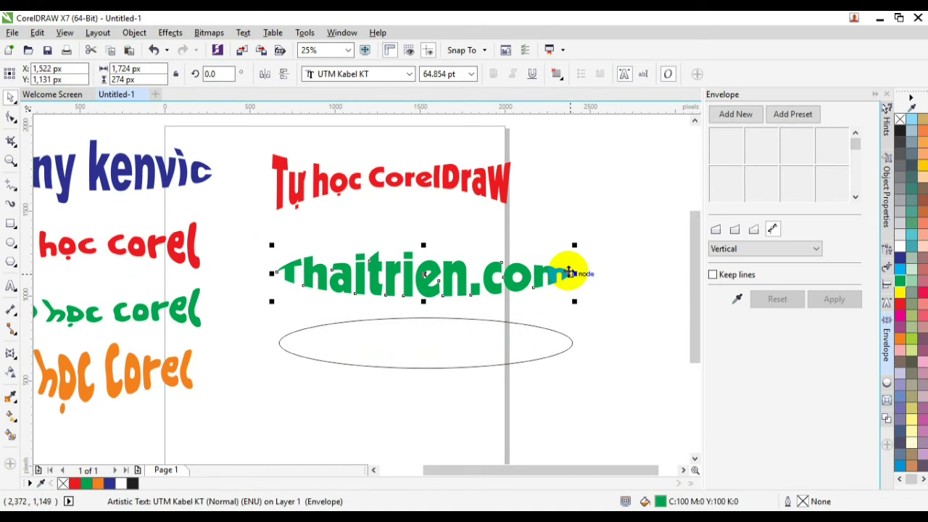
pyautogui.click(11, 359)
pyautogui.moveTo(408, 244); pyautogui.dragTo(423, 237)
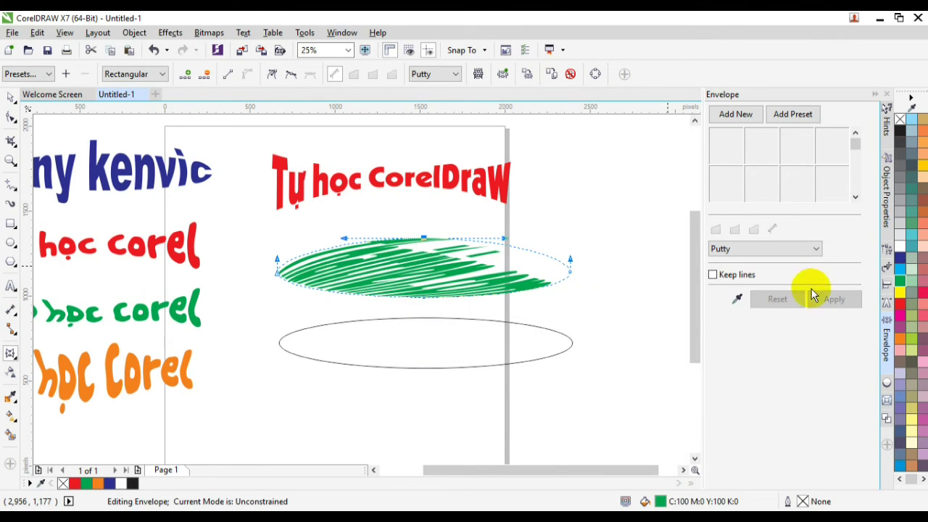
# Step: Restore the Vertical mapping on the green text's envelope, lower its top middle node slightly, and deselect the text
pyautogui.click(778, 250)
pyautogui.click(738, 293)
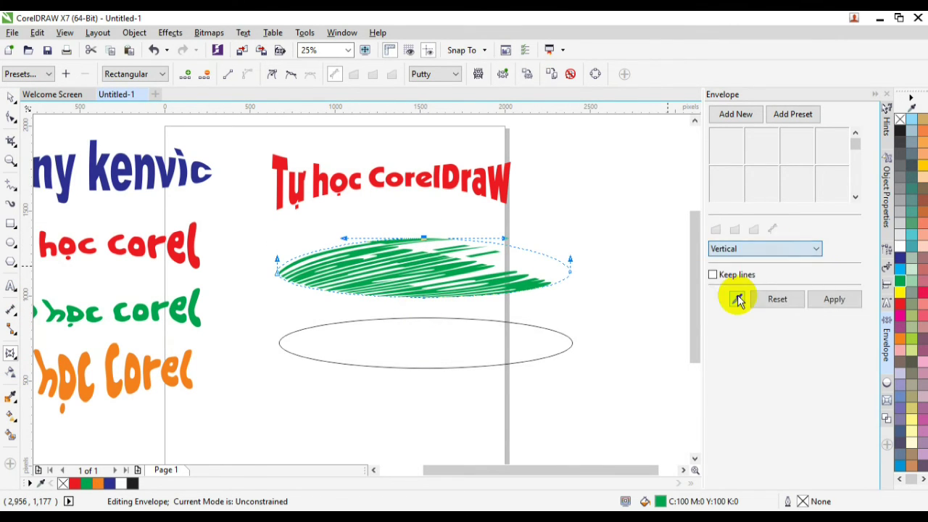
pyautogui.click(151, 74)
pyautogui.click(148, 87)
pyautogui.moveTo(421, 239); pyautogui.dragTo(420, 250)
pyautogui.click(762, 250)
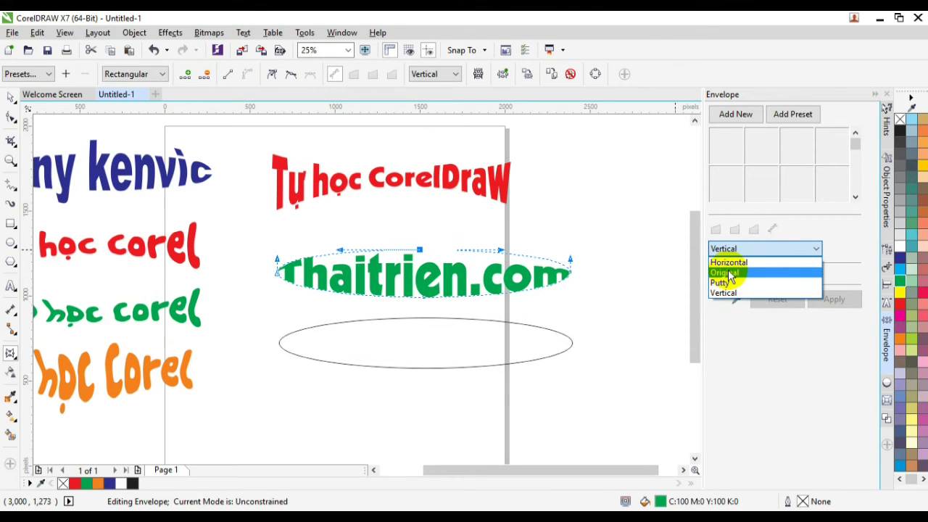
pyautogui.click(8, 102)
pyautogui.click(8, 98)
pyautogui.click(588, 300)
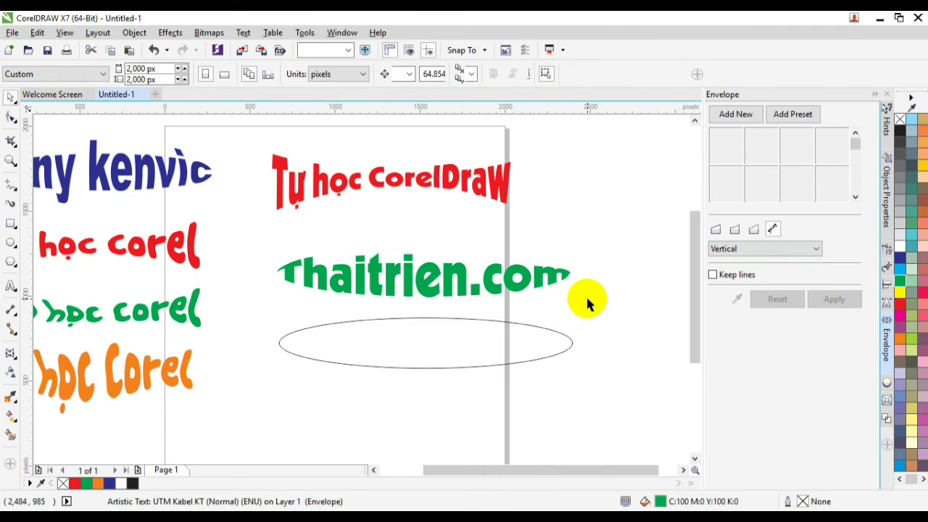
# Step: Move the green oval text up to just beneath the red "Tự học CorelDraW" text and deselect it
pyautogui.click(508, 281)
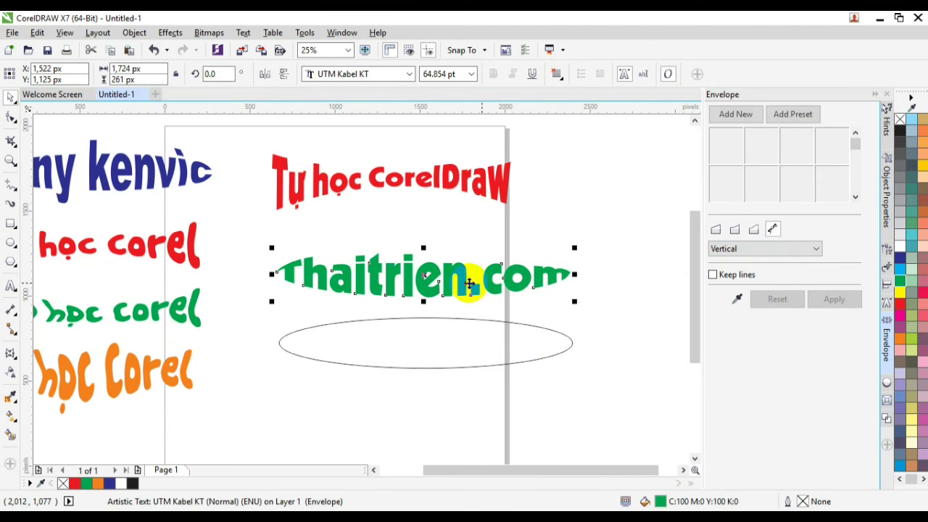
pyautogui.moveTo(442, 265); pyautogui.dragTo(443, 240)
pyautogui.click(555, 299)
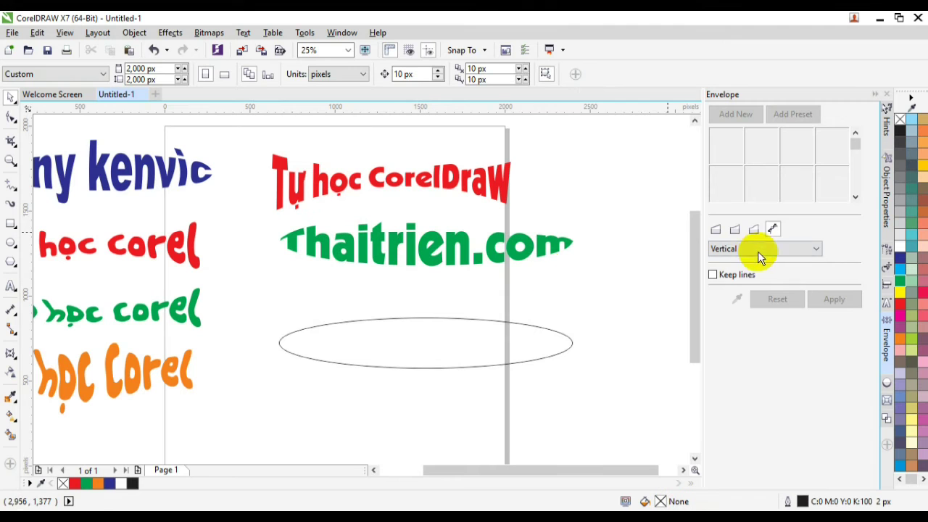
pyautogui.click(755, 248)
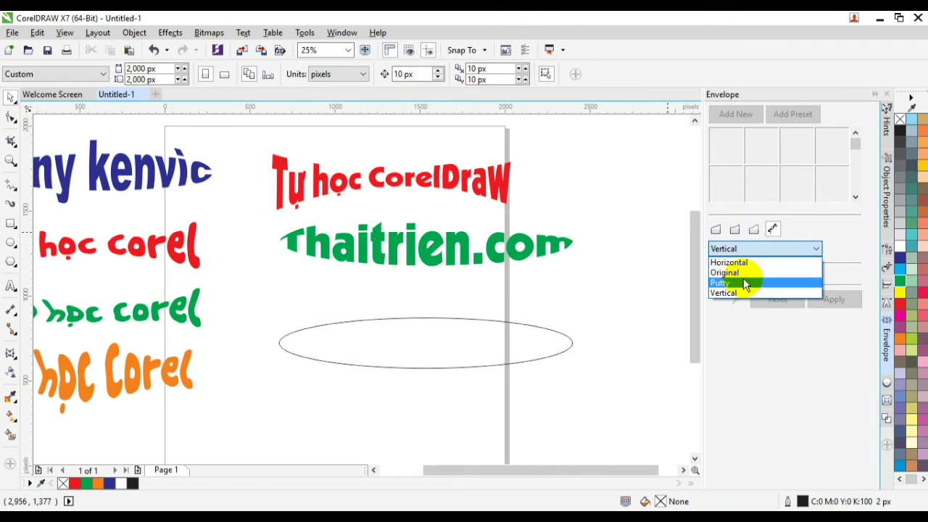
pyautogui.click(534, 315)
# Step: Add the artistic text "thaitrien.com" between the green text and the ellipse, and enlarge it to about 1,146 px wide
pyautogui.click(11, 285)
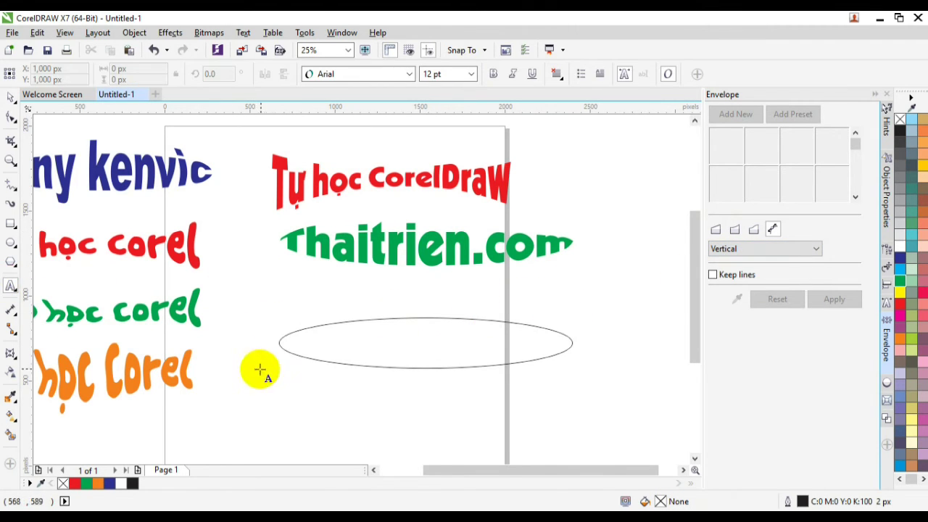
pyautogui.click(271, 296)
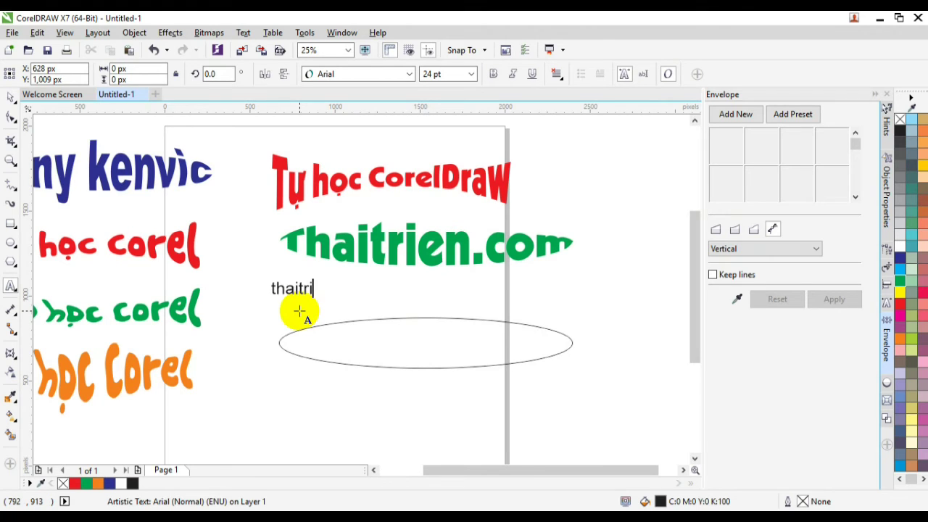
pyautogui.click(10, 95)
pyautogui.moveTo(360, 293); pyautogui.dragTo(547, 312)
# Step: Set the new "thaitrien.com" text in the UTM Kabel KT font and fill it with red
pyautogui.click(386, 83)
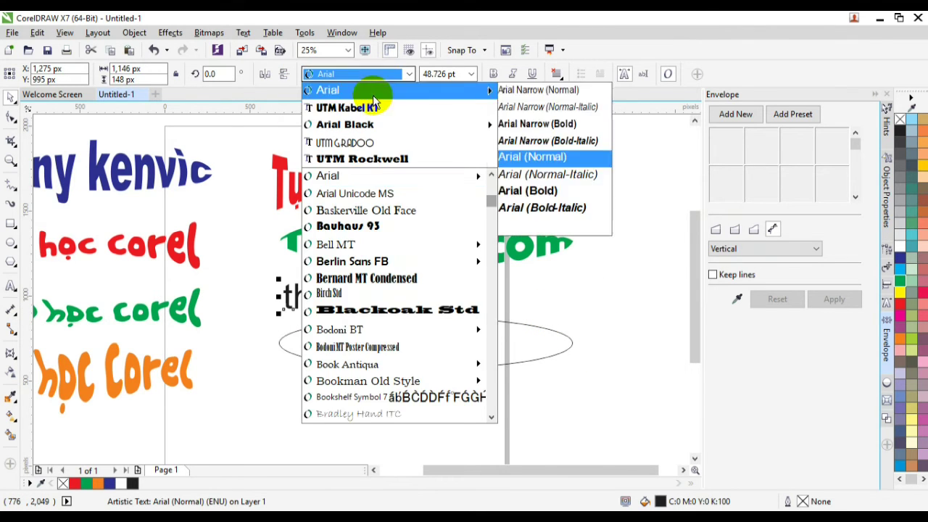
pyautogui.click(326, 104)
pyautogui.click(899, 308)
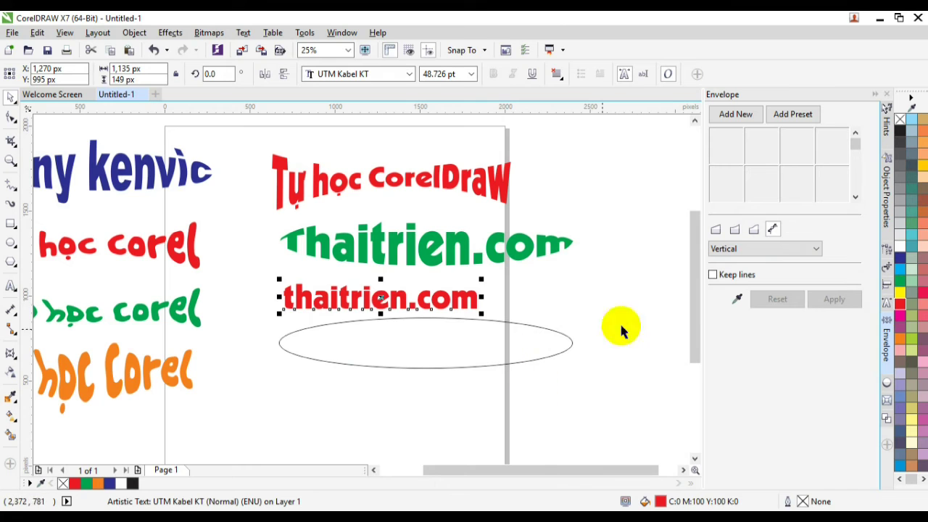
# Step: Apply an envelope to the red "thaitrien.com" text using the ellipse as its shape, with the mapping mode set to Horizontal
pyautogui.click(738, 299)
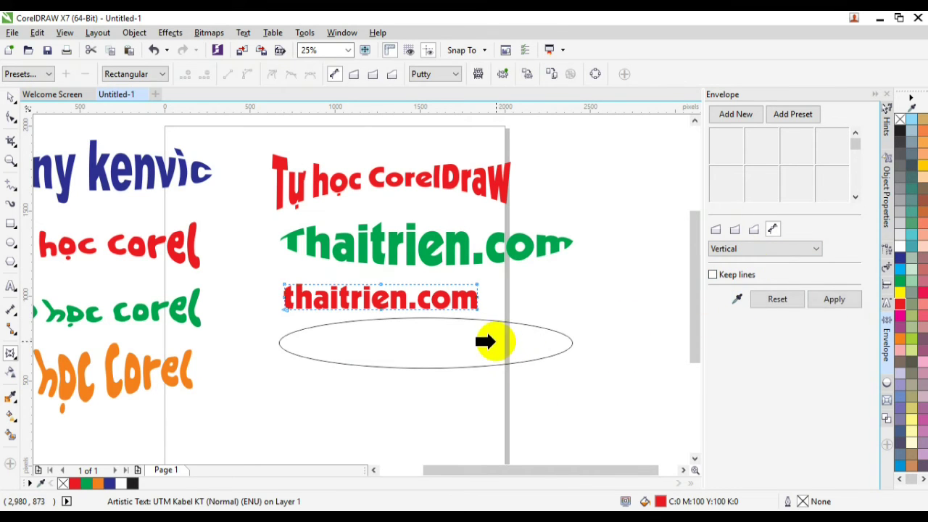
pyautogui.click(289, 344)
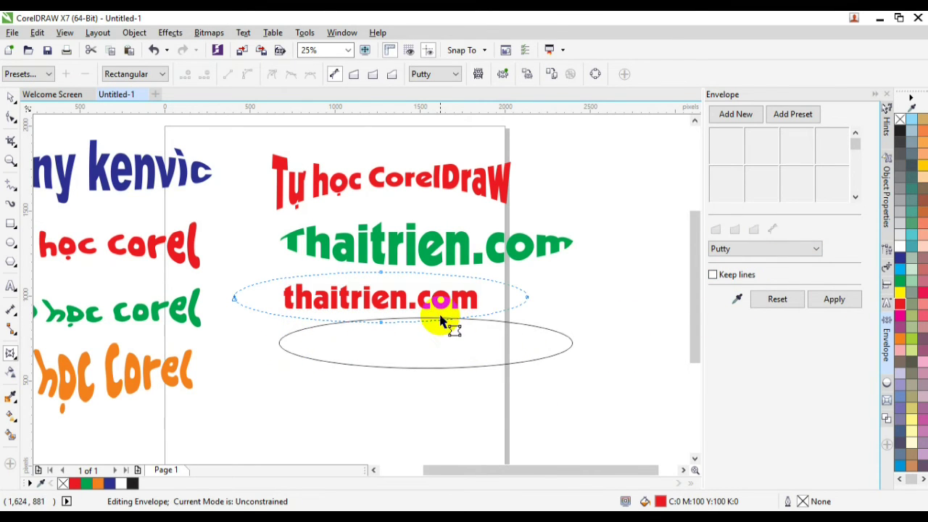
pyautogui.click(758, 251)
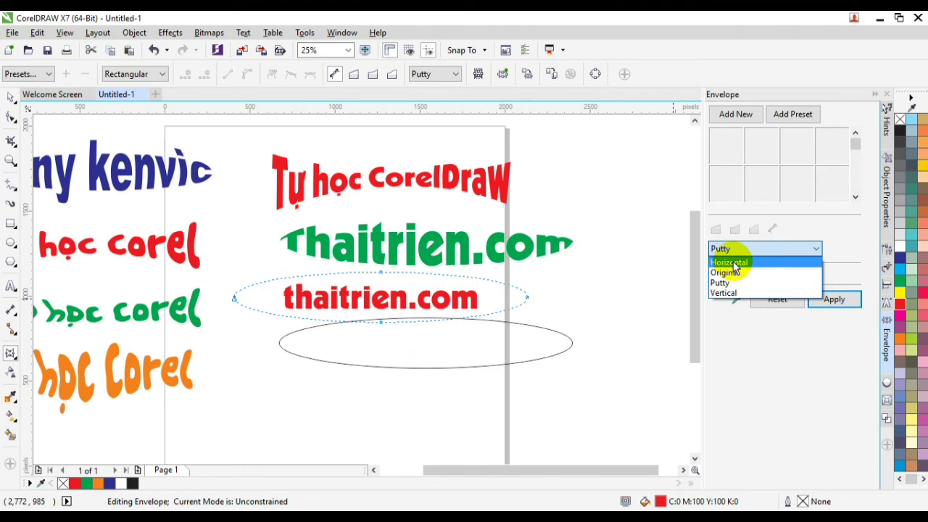
pyautogui.click(728, 262)
pyautogui.click(833, 299)
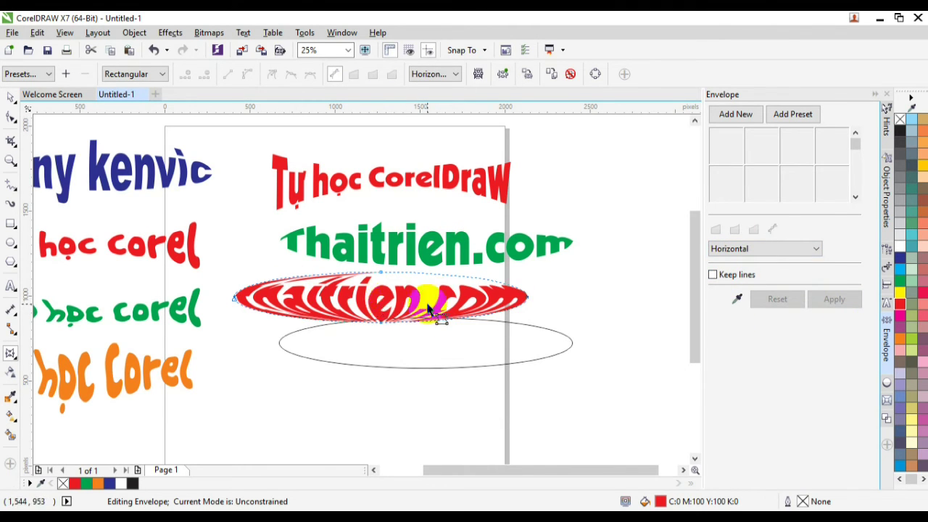
# Step: Resize the warped red "thaitrien.com" text to about 974 px by 526 px and move it outside the page, right of "Tự học CorelDraW"
pyautogui.click(10, 97)
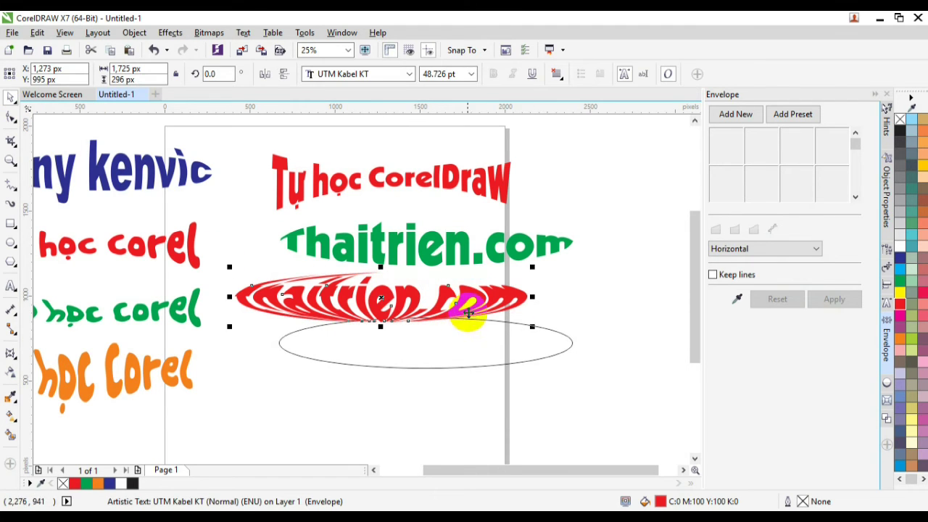
pyautogui.moveTo(460, 297); pyautogui.dragTo(448, 400)
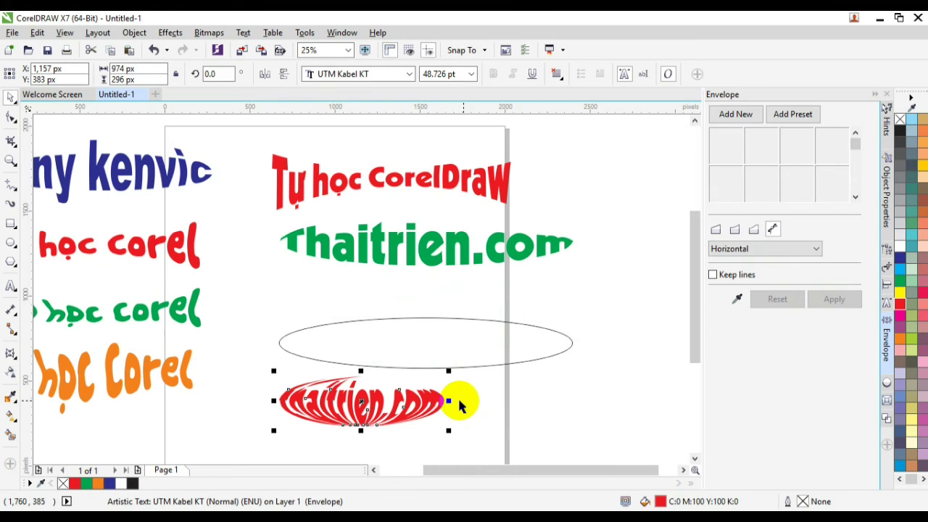
pyautogui.moveTo(360, 370); pyautogui.dragTo(609, 315)
pyautogui.click(622, 400)
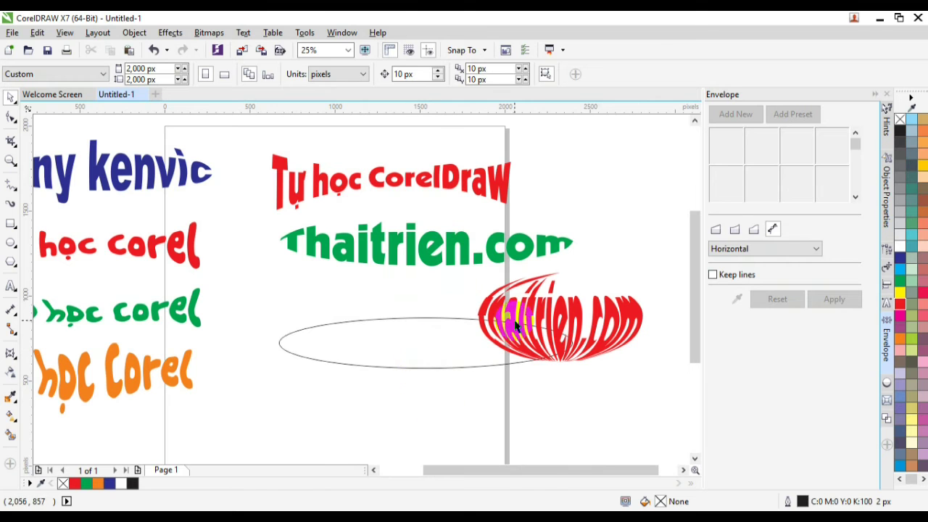
pyautogui.click(540, 315)
pyautogui.moveTo(532, 305); pyautogui.dragTo(610, 164)
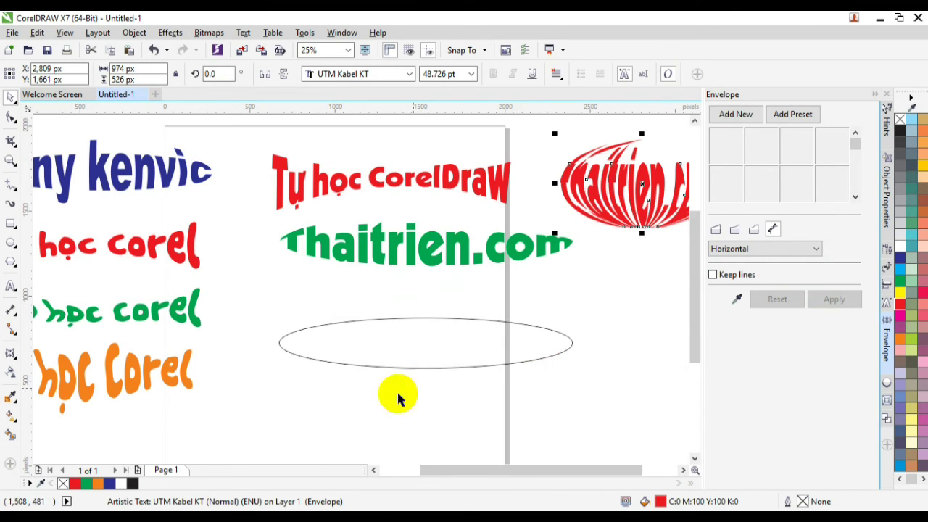
# Step: Stretch the ellipse below the green "Thaitrien.com" text downward to a height of about 440 px
pyautogui.click(425, 368)
pyautogui.moveTo(425, 372); pyautogui.dragTo(425, 396)
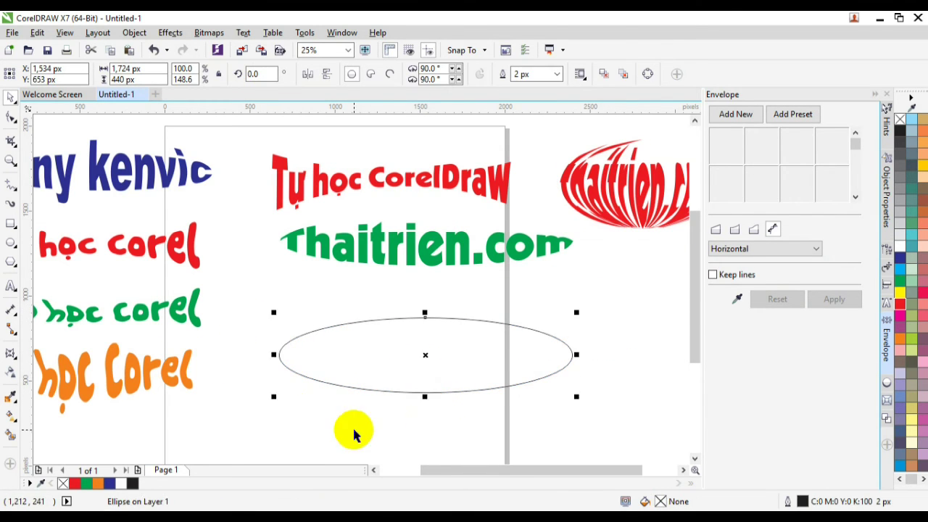
# Step: Add the artistic text "thaitrien.com" above the ellipse, enlarge it to about 1,518 px wide, and fill it with red
pyautogui.click(11, 310)
pyautogui.click(10, 287)
pyautogui.click(268, 299)
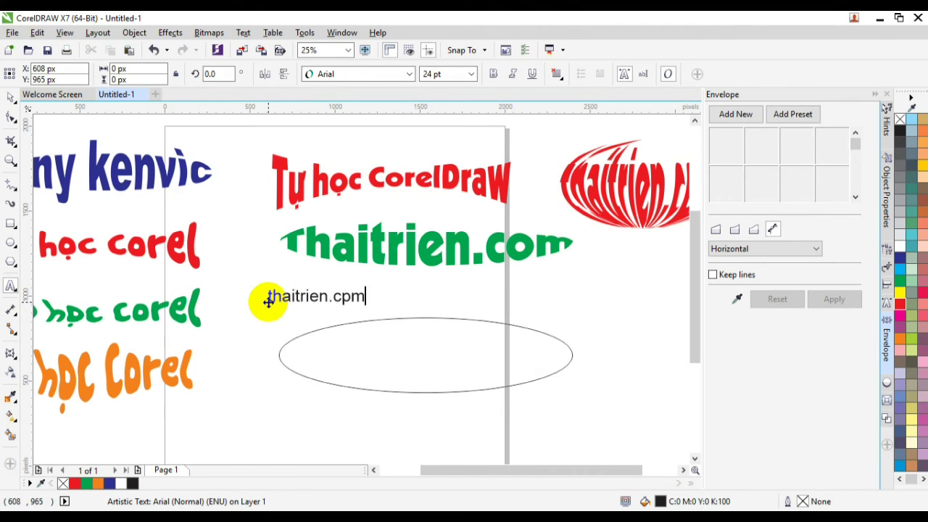
pyautogui.click(9, 98)
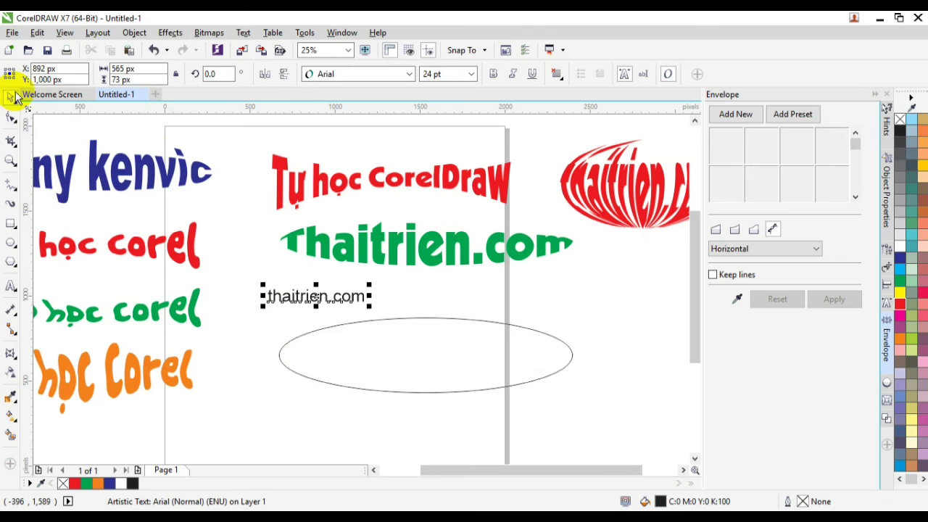
pyautogui.moveTo(374, 308); pyautogui.dragTo(532, 330)
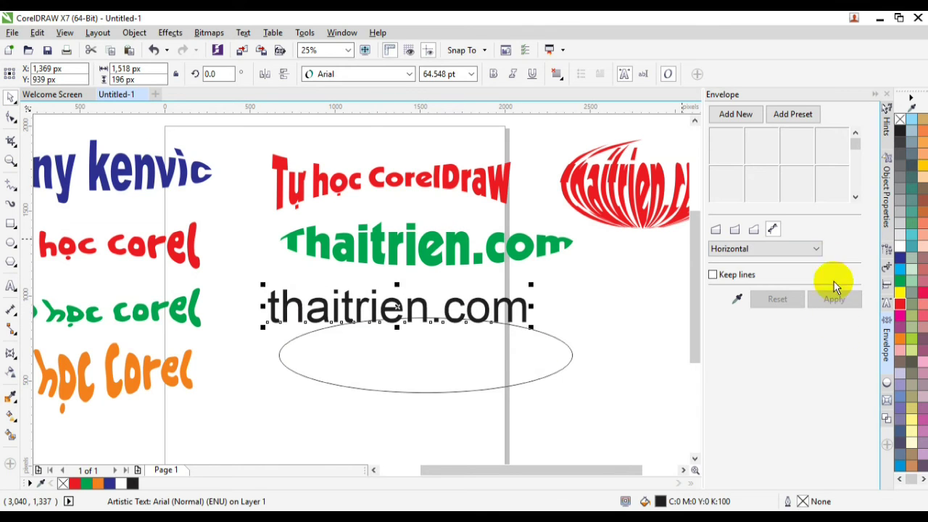
pyautogui.click(899, 303)
# Step: Move the new red text clear above the ellipse and warp it with an envelope created from the ellipse, using Putty mapping mode
pyautogui.click(773, 248)
pyautogui.click(730, 274)
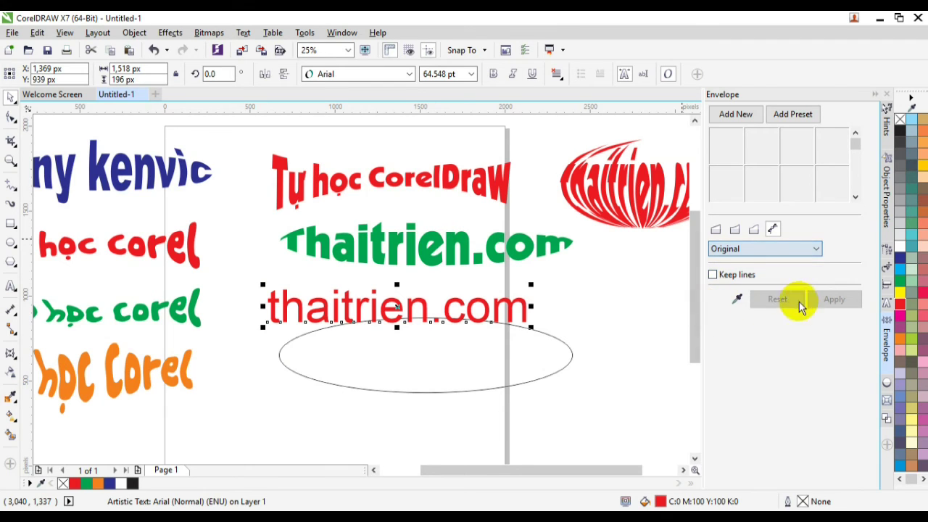
pyautogui.moveTo(451, 307); pyautogui.dragTo(482, 284)
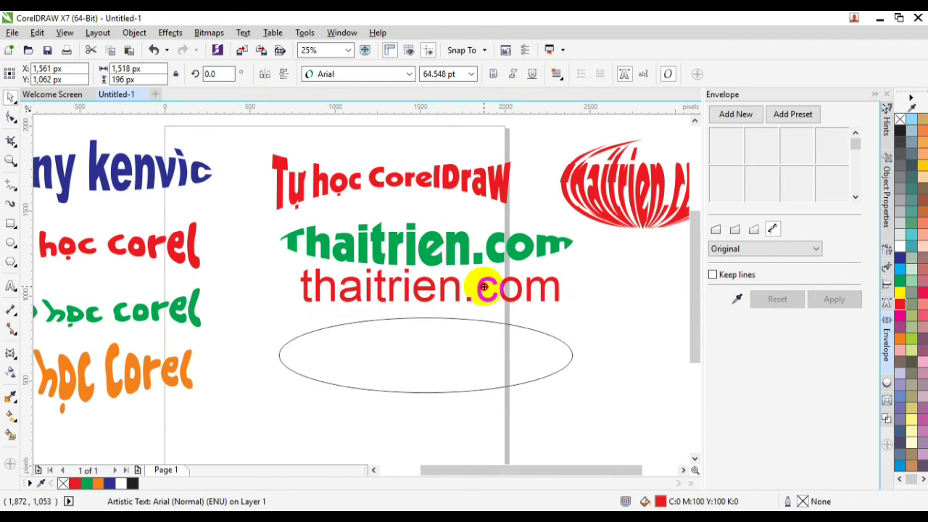
pyautogui.click(736, 300)
pyautogui.click(294, 355)
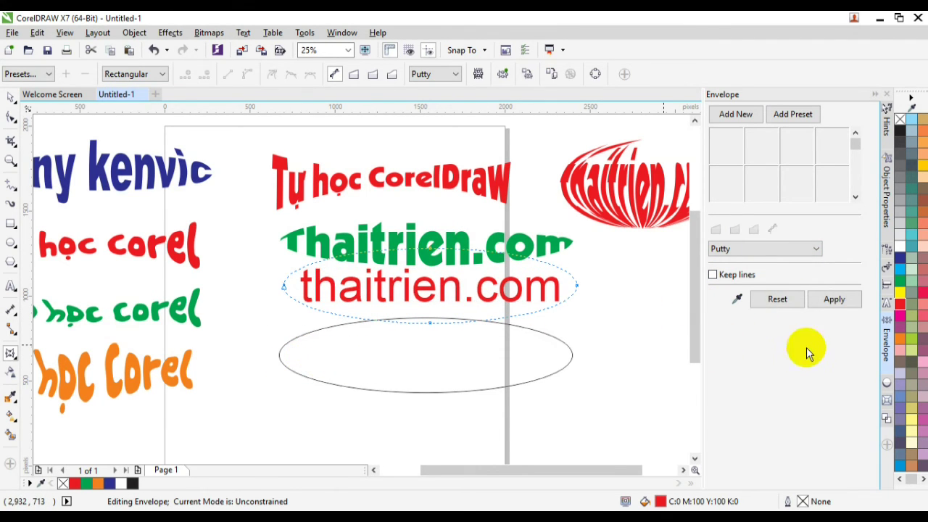
pyautogui.click(829, 303)
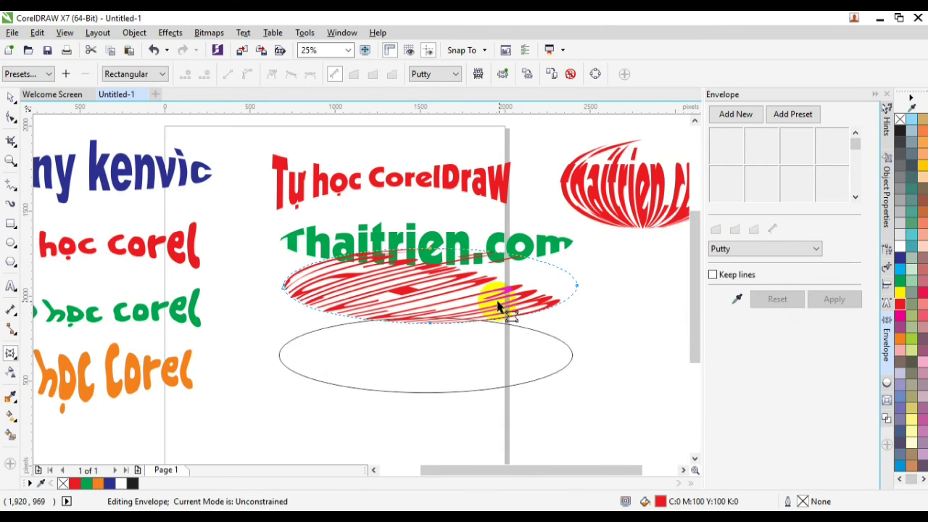
pyautogui.click(10, 96)
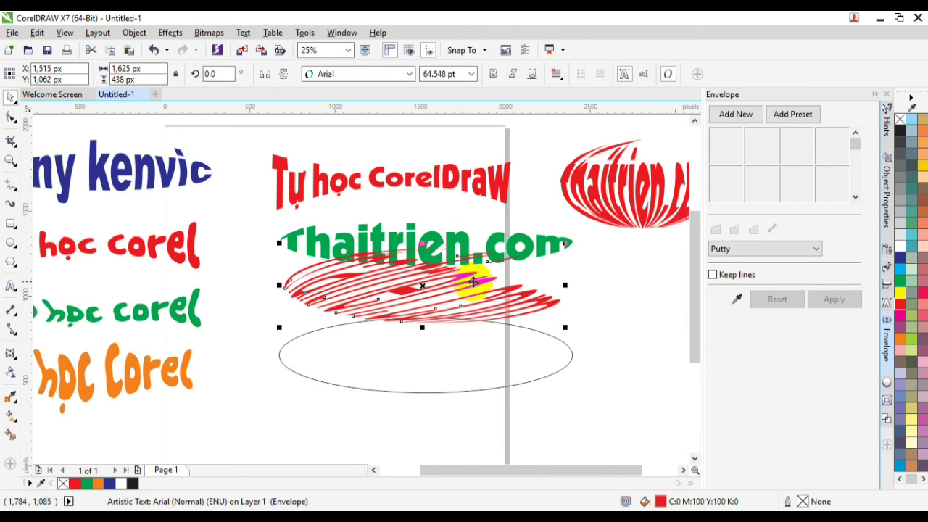
# Step: Move the Putty-warped text below the ellipse, shrink it to about 978 px by 264 px, and delete it
pyautogui.click(609, 300)
pyautogui.moveTo(521, 291); pyautogui.dragTo(451, 411)
pyautogui.moveTo(493, 367); pyautogui.dragTo(383, 397)
pyautogui.click(472, 410)
pyautogui.click(330, 422)
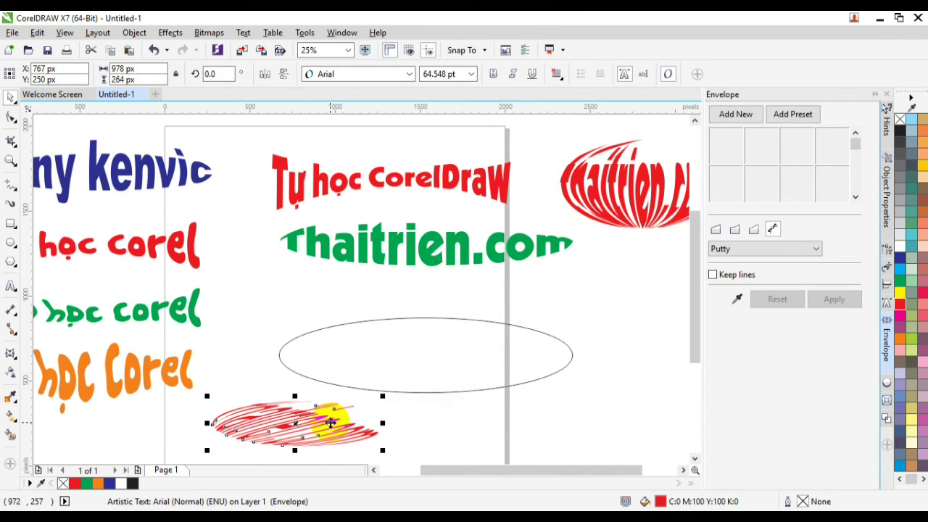
pyautogui.press('Delete')
# Step: Look up the Convert to Curves command for the warped red "Tự học CorelDraW" text without applying it, and deselect the text
pyautogui.scroll(-3, 610, 302)
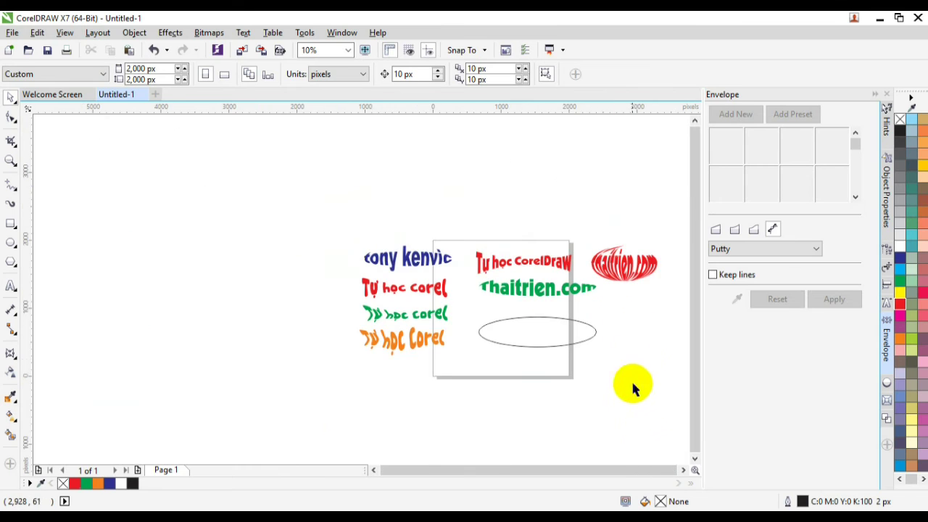
pyautogui.click(683, 470)
pyautogui.click(683, 469)
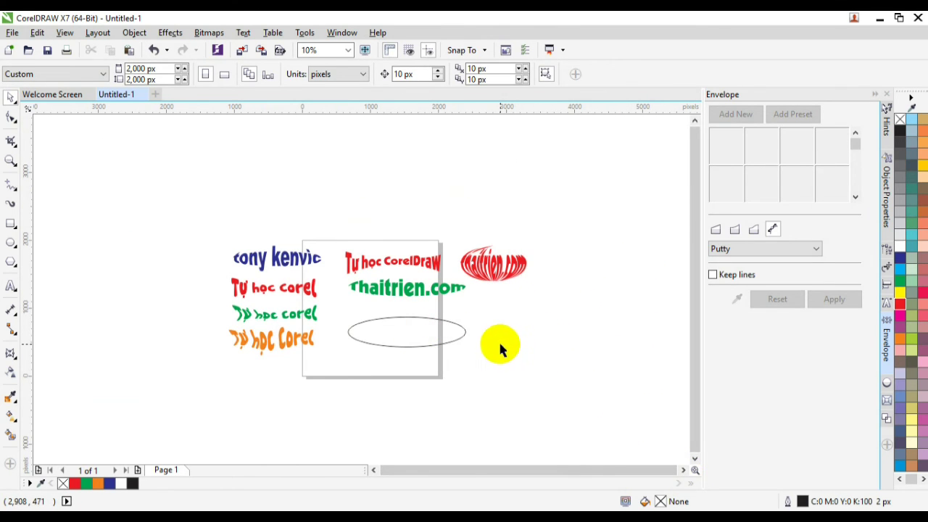
pyautogui.scroll(3, 498, 336)
pyautogui.scroll(-3, 503, 306)
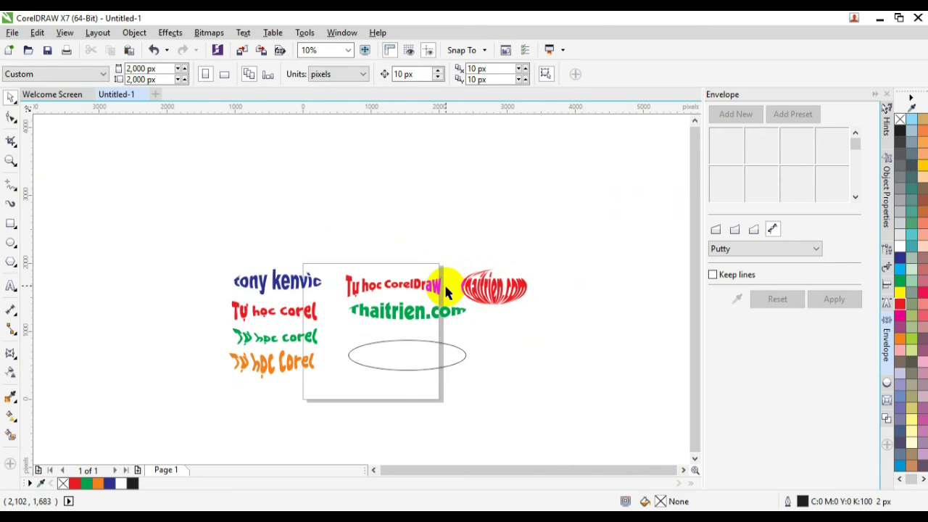
pyautogui.scroll(2, 445, 288)
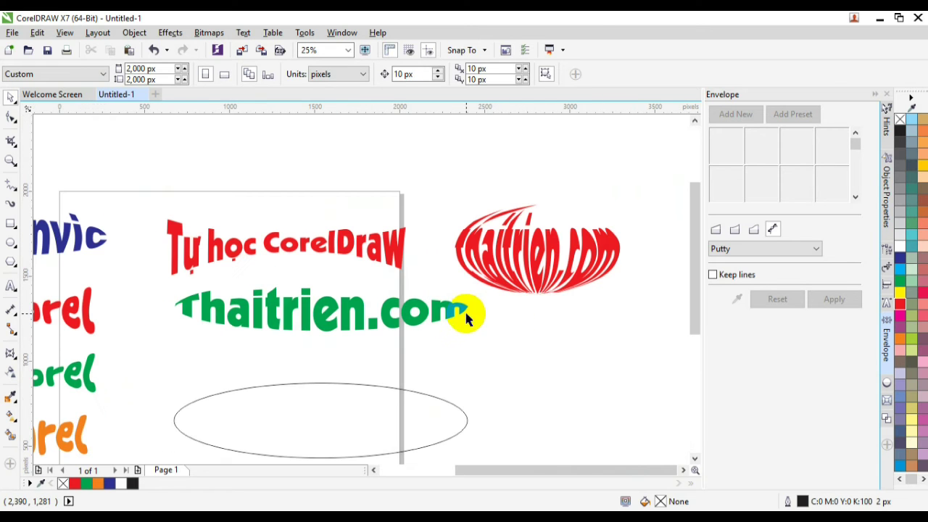
pyautogui.rightClick(391, 245)
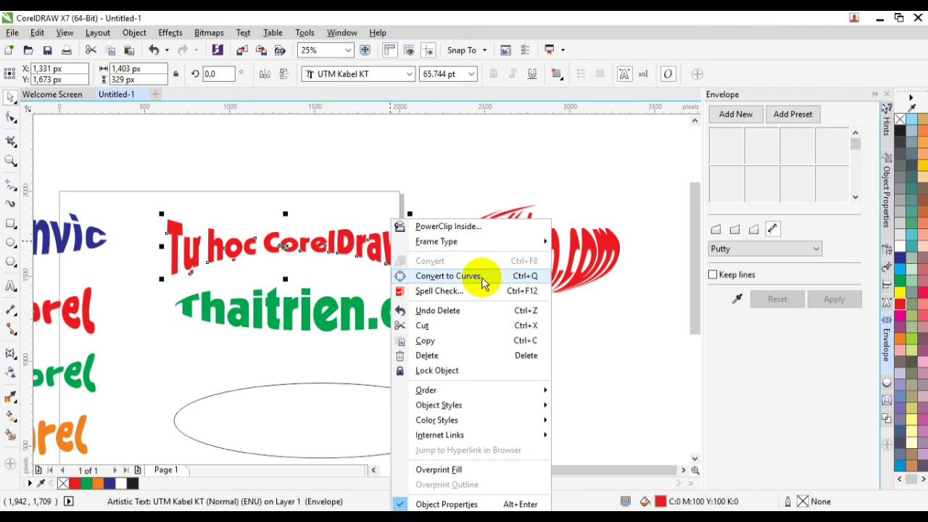
pyautogui.click(318, 205)
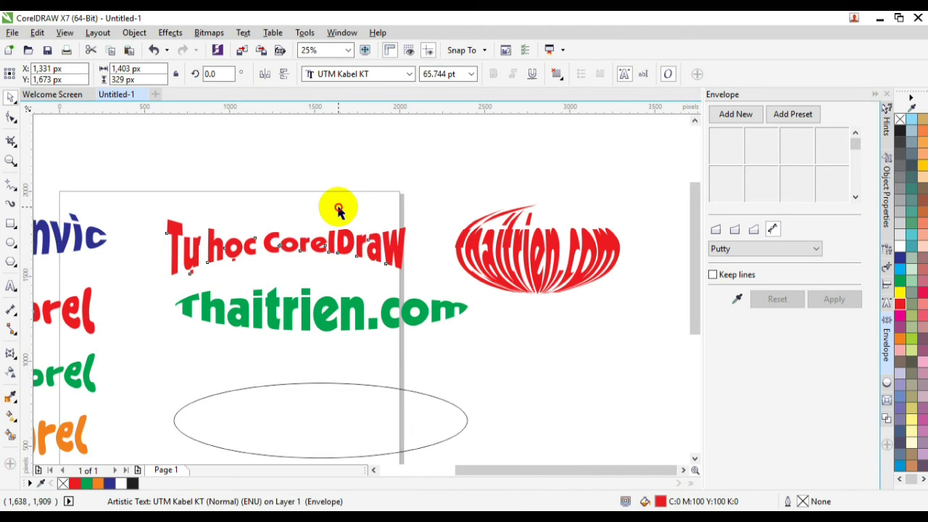
pyautogui.click(339, 210)
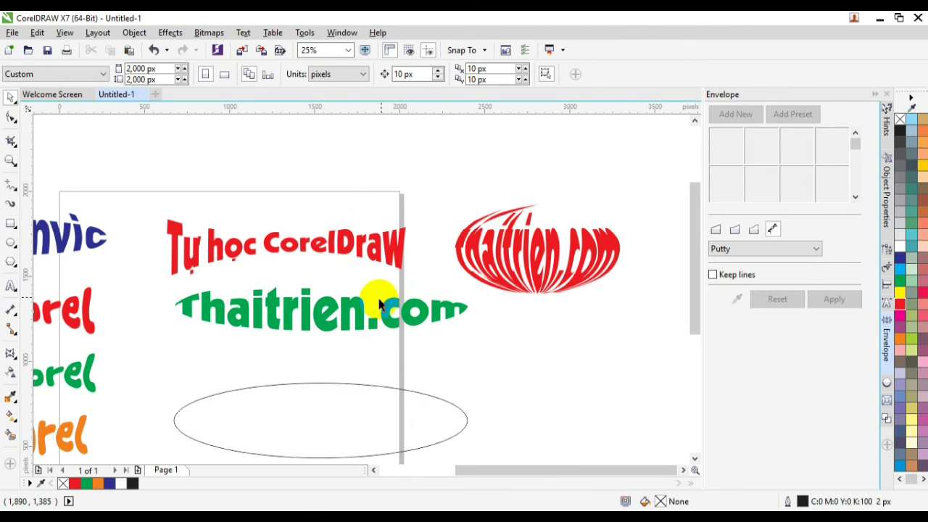
# Step: Move the red "Tự học CorelDraW" text up and slightly right so that it sits at the page's upper edge
pyautogui.click(366, 248)
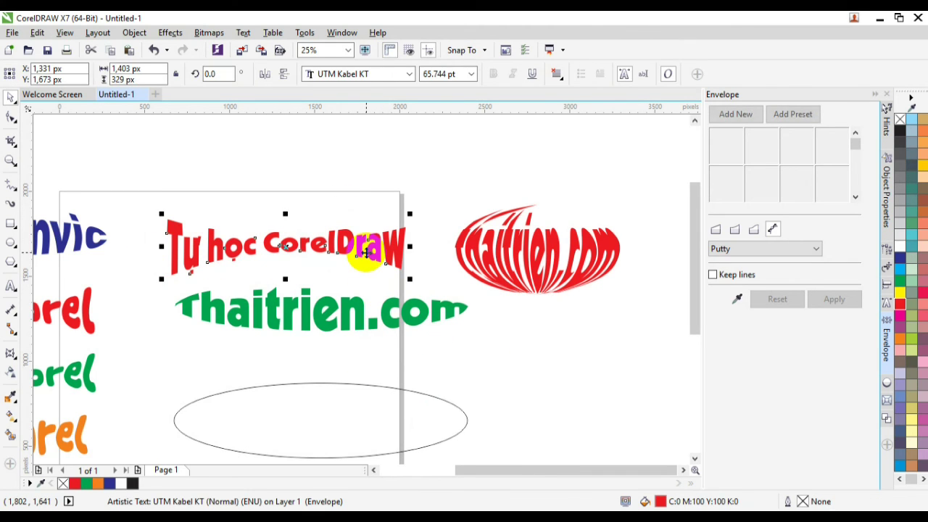
pyautogui.click(416, 235)
pyautogui.click(398, 250)
pyautogui.moveTo(398, 250); pyautogui.dragTo(408, 243)
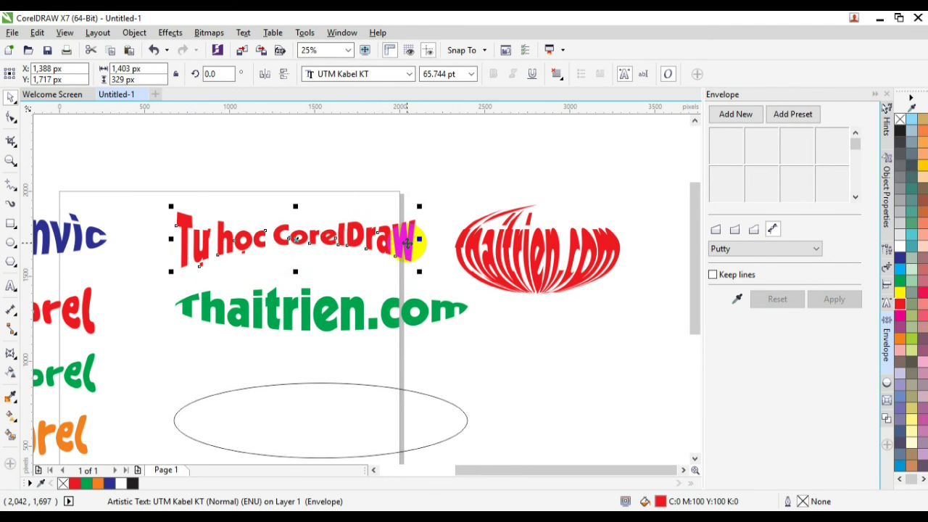
pyautogui.click(435, 263)
pyautogui.click(414, 238)
pyautogui.moveTo(414, 239); pyautogui.dragTo(413, 206)
pyautogui.click(535, 359)
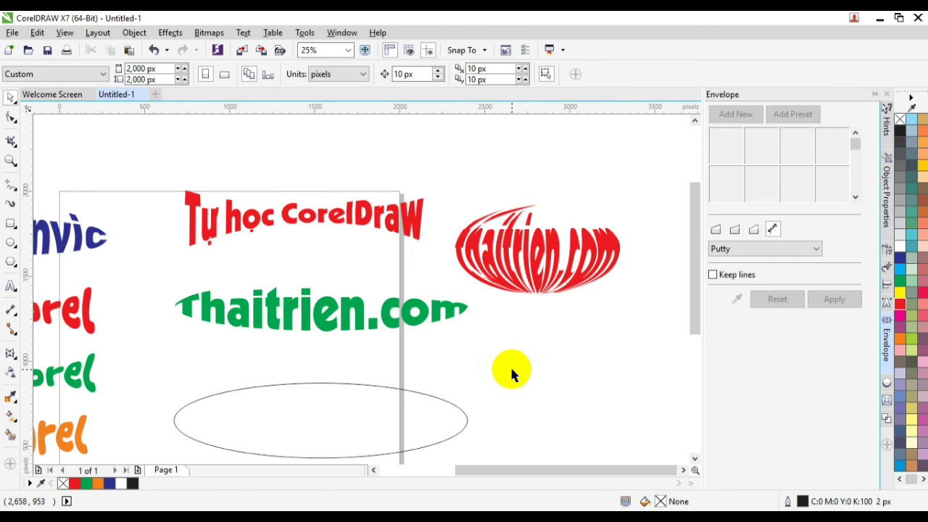
# Step: Import the image "tu hoc corel cover.jpg" at about 2,332 px by 1,400 px and place it outside the page, right of the ellipse
pyautogui.scroll(-3, 509, 372)
pyautogui.click(683, 470)
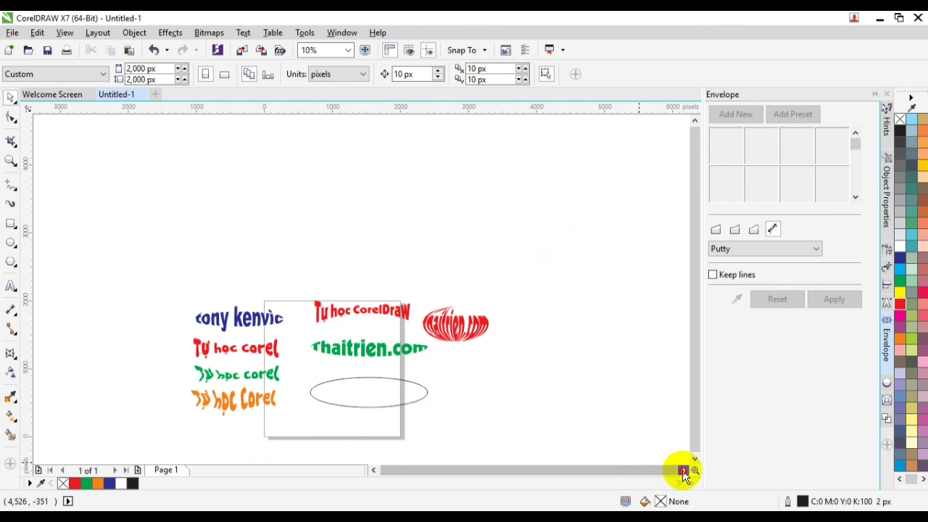
pyautogui.rightClick(521, 329)
pyautogui.click(562, 389)
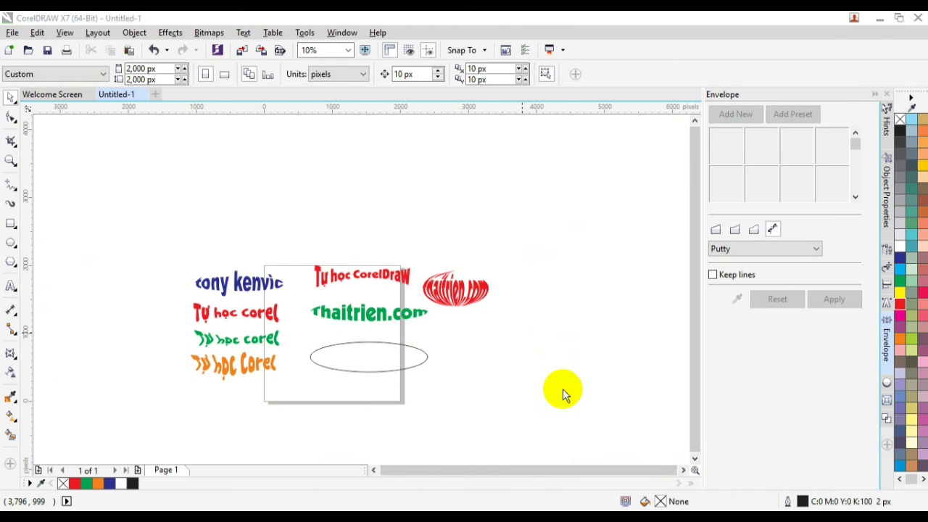
pyautogui.scroll(-10, 601, 330)
pyautogui.click(238, 337)
pyautogui.doubleClick(237, 338)
pyautogui.click(468, 338)
pyautogui.moveTo(503, 360); pyautogui.dragTo(621, 425)
pyautogui.moveTo(554, 375); pyautogui.dragTo(530, 368)
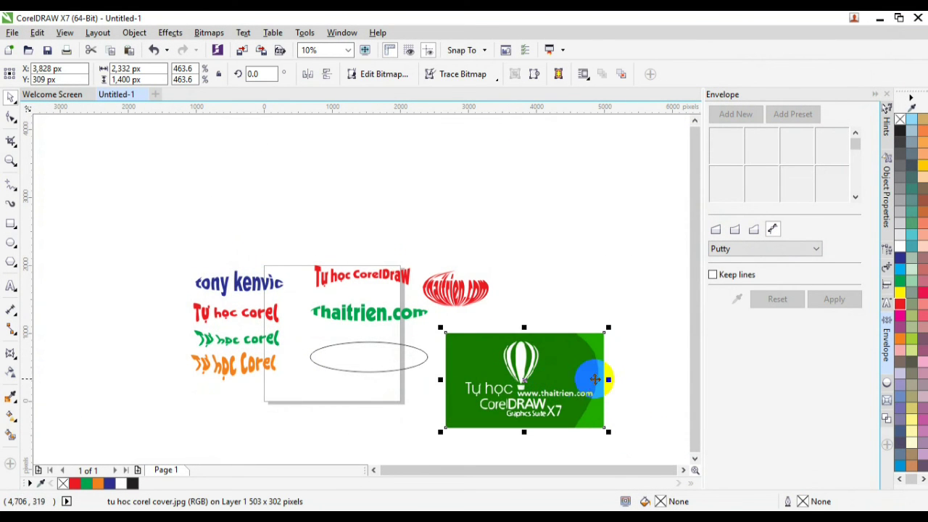
# Step: Reshape the green cover image into an irregular quadrilateral with the Shape tool by moving its lower-right and both upper corner nodes inward
pyautogui.press('F10')
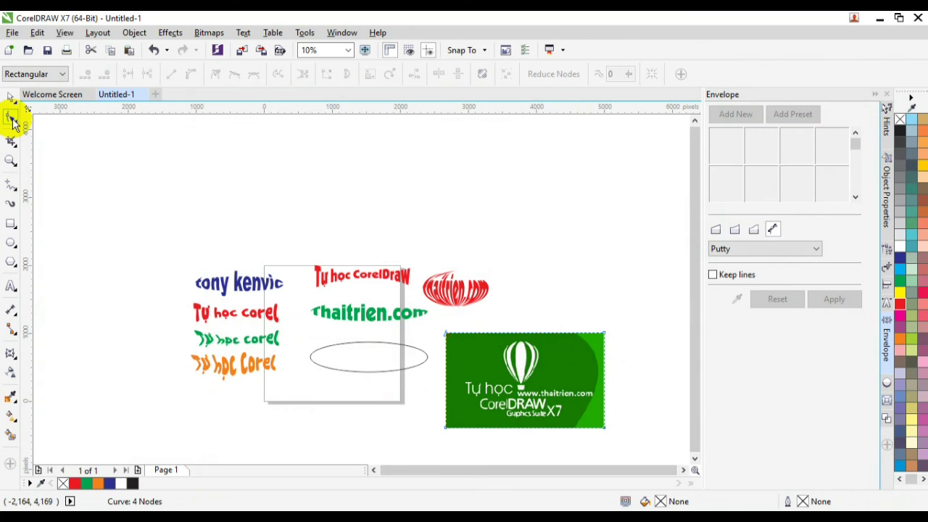
pyautogui.moveTo(604, 428)
pyautogui.mouseDown()
pyautogui.moveTo(596, 414)
pyautogui.moveTo(605, 415)
pyautogui.mouseUp()
pyautogui.moveTo(603, 335); pyautogui.dragTo(605, 357)
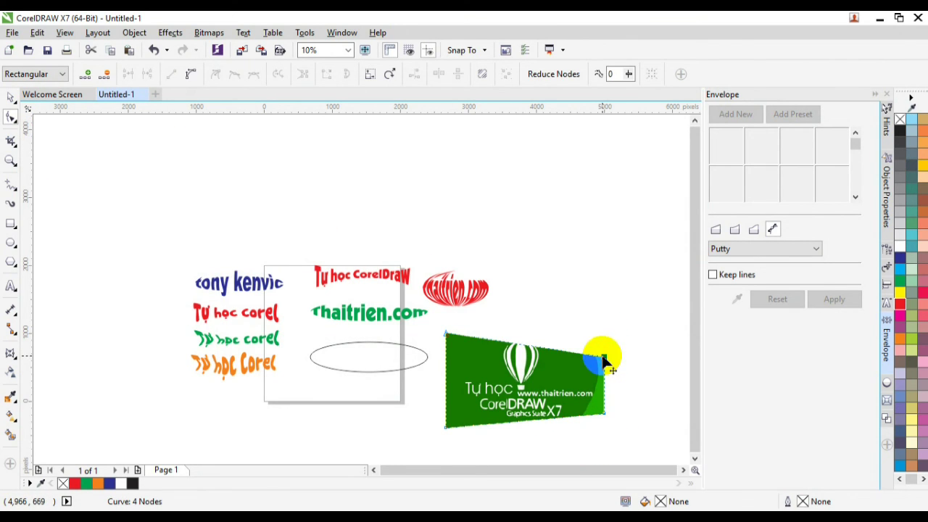
pyautogui.moveTo(444, 335); pyautogui.dragTo(476, 366)
pyautogui.moveTo(603, 359); pyautogui.dragTo(550, 339)
pyautogui.click(11, 107)
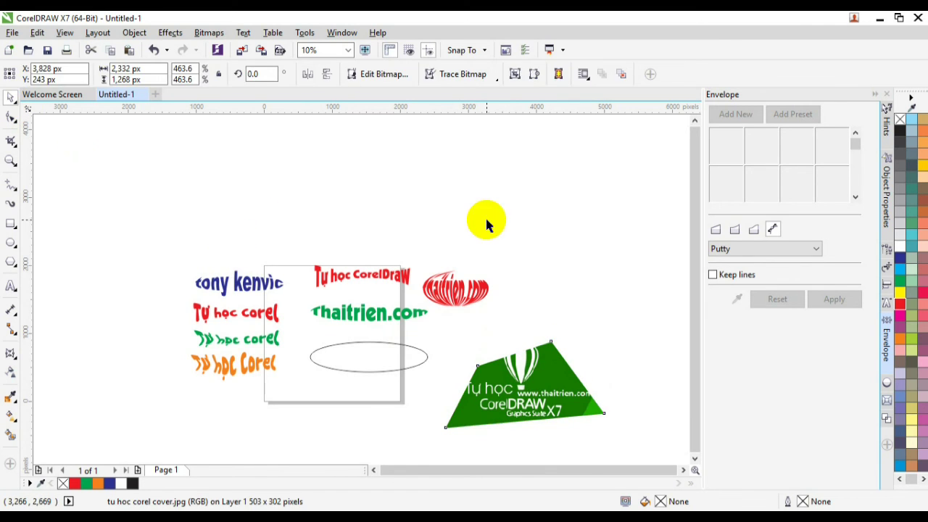
pyautogui.click(380, 217)
pyautogui.moveTo(404, 469); pyautogui.dragTo(377, 470)
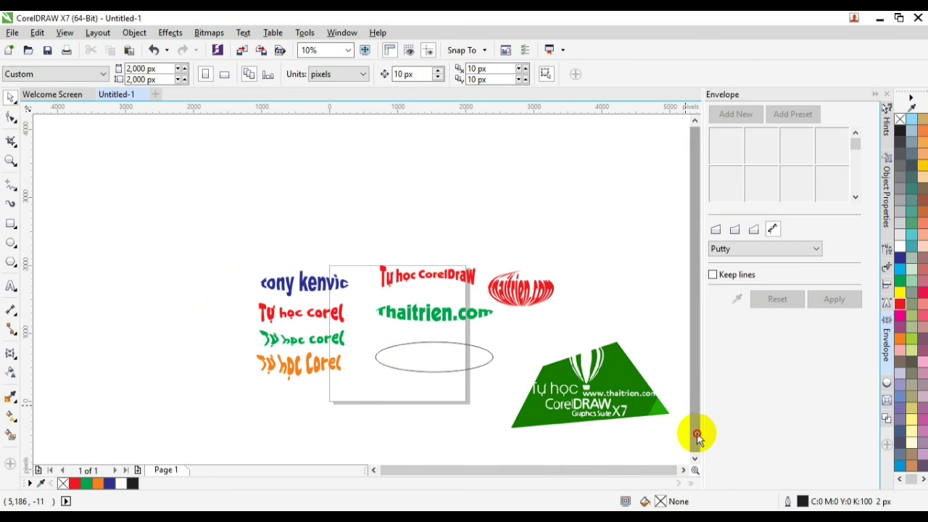
pyautogui.click(695, 458)
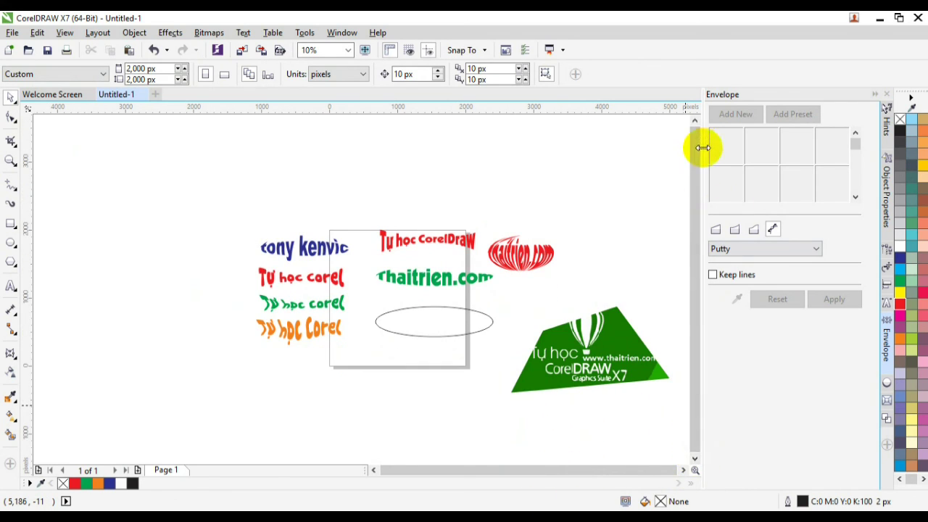